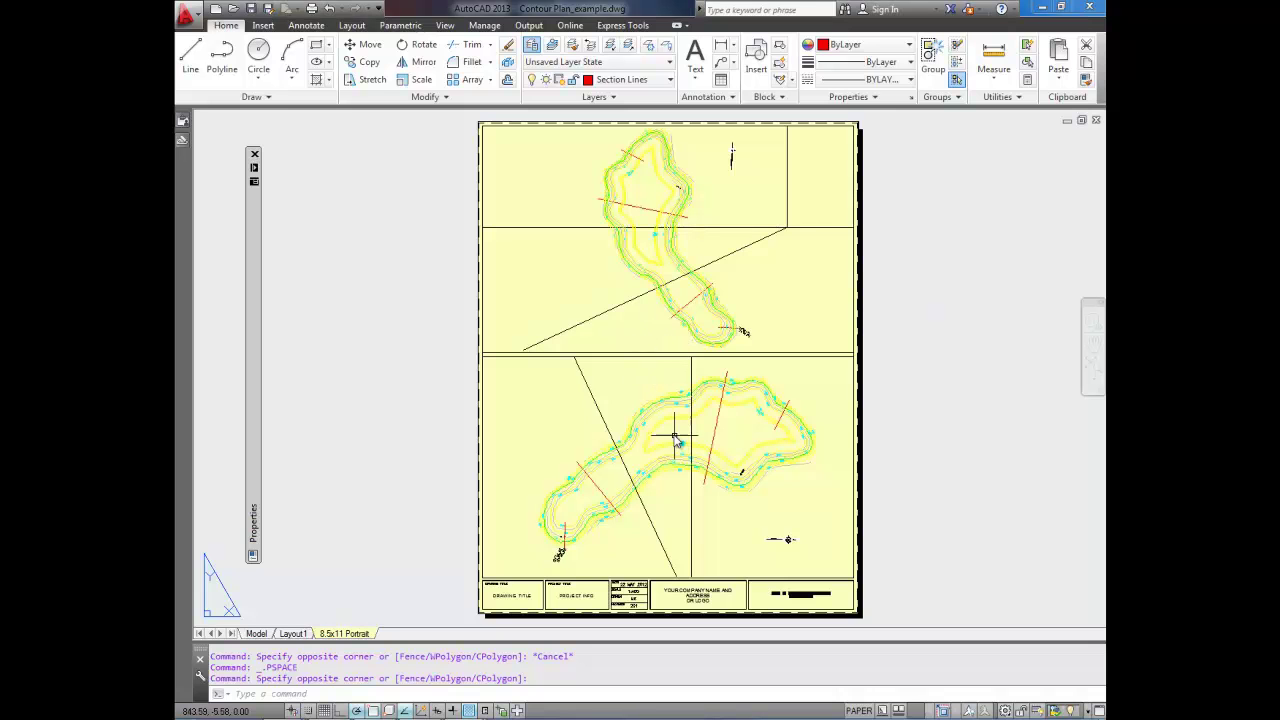
- Inside the lower viewport, select the diagonal line to check which layer it is on
double_click(628, 402)
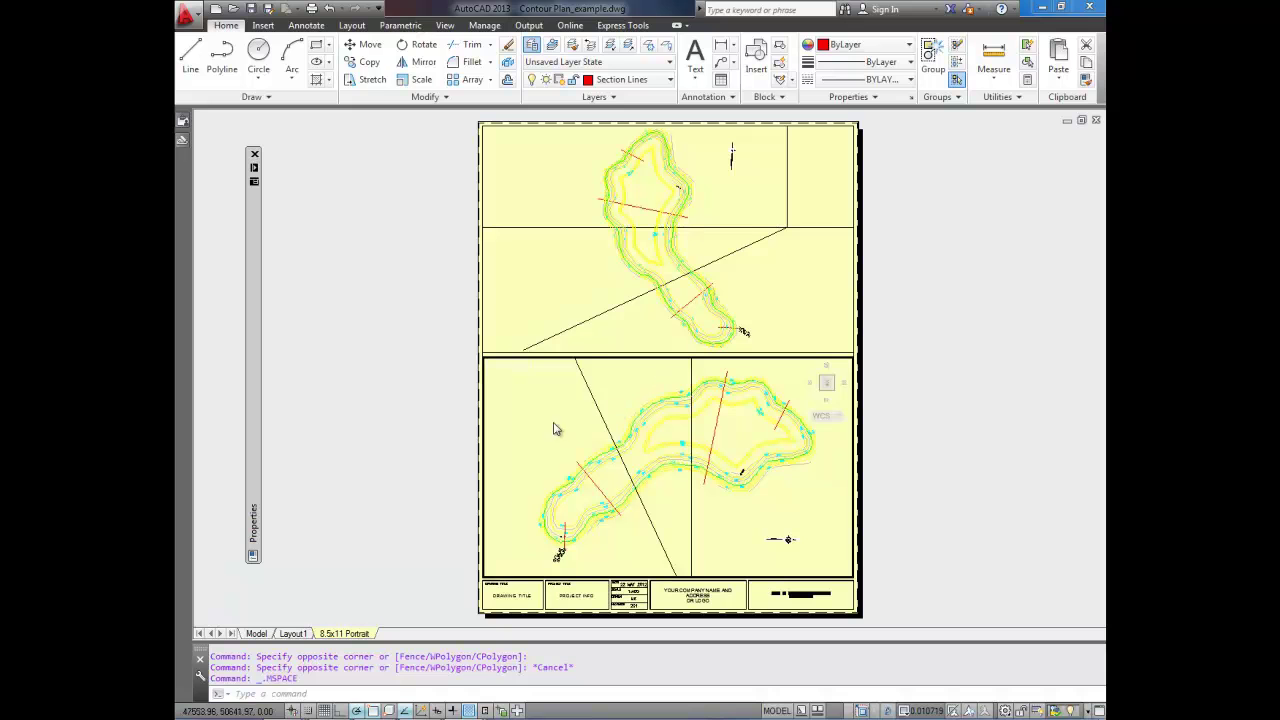
scroll(632, 506, "up", 2)
left_click(635, 495)
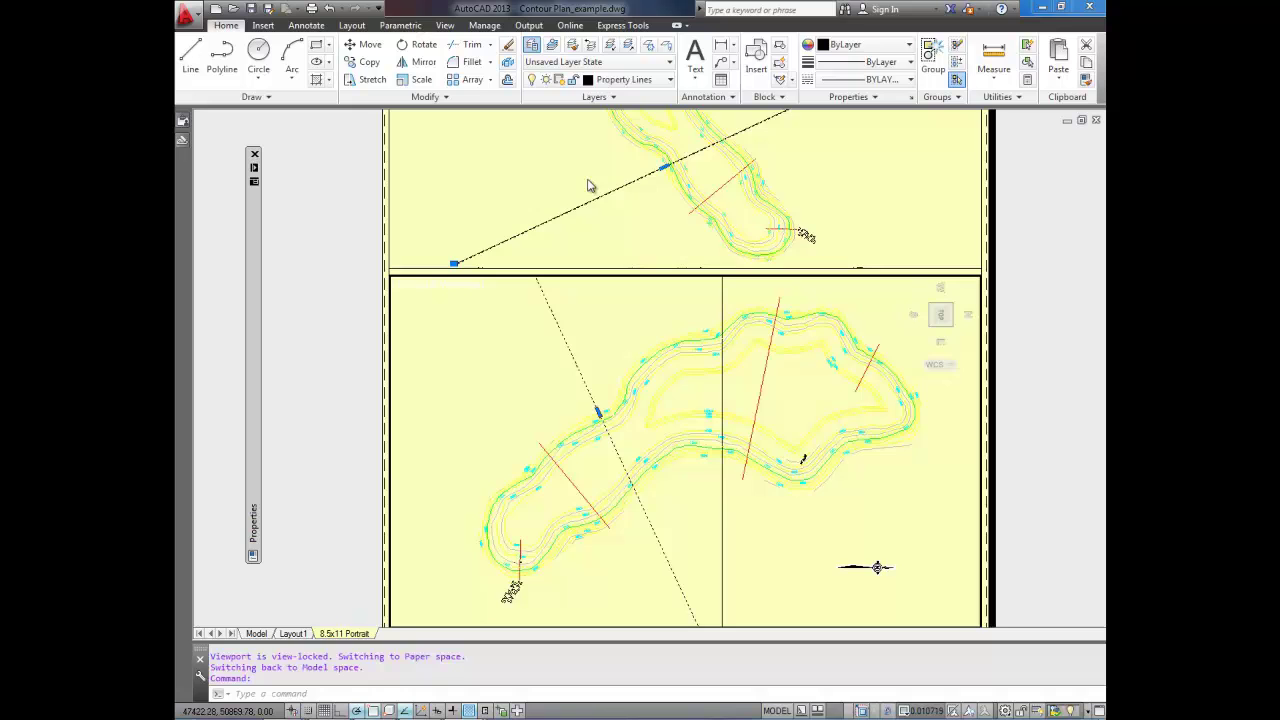
middle_click_drag(631, 210, 571, 306)
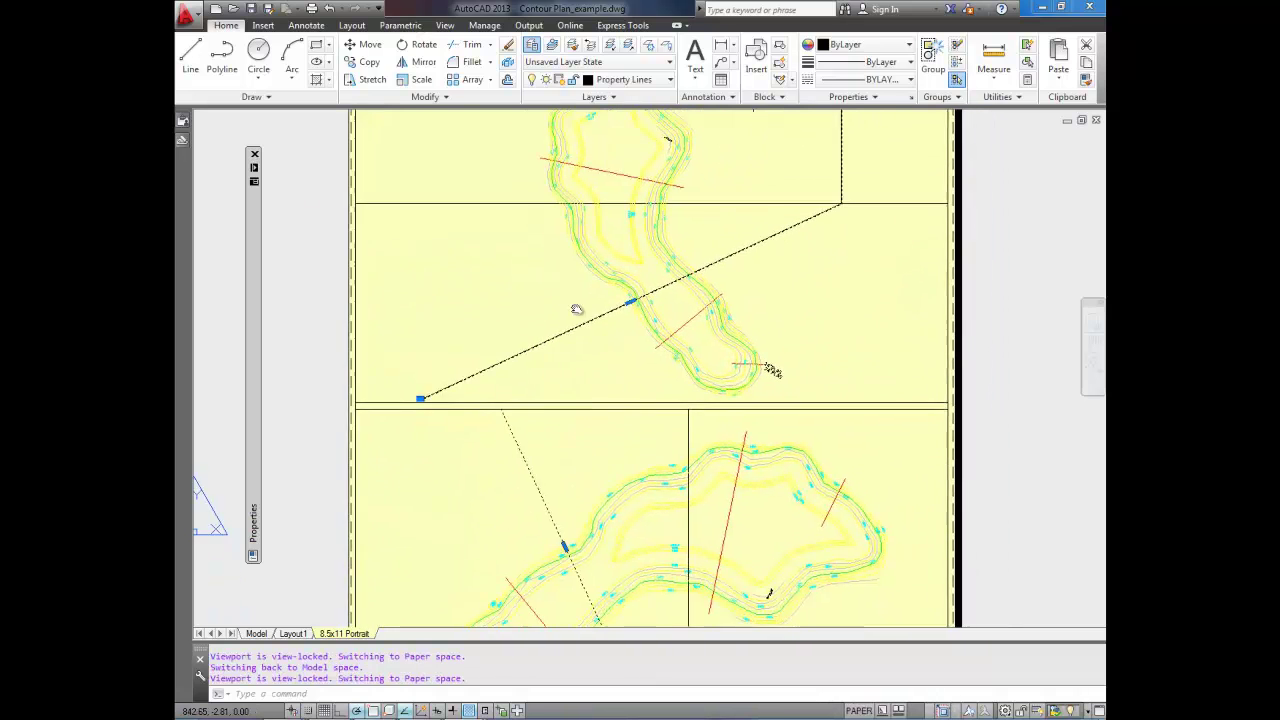
- Return to paper space and view the whole two-viewport sheet
double_click(985, 392)
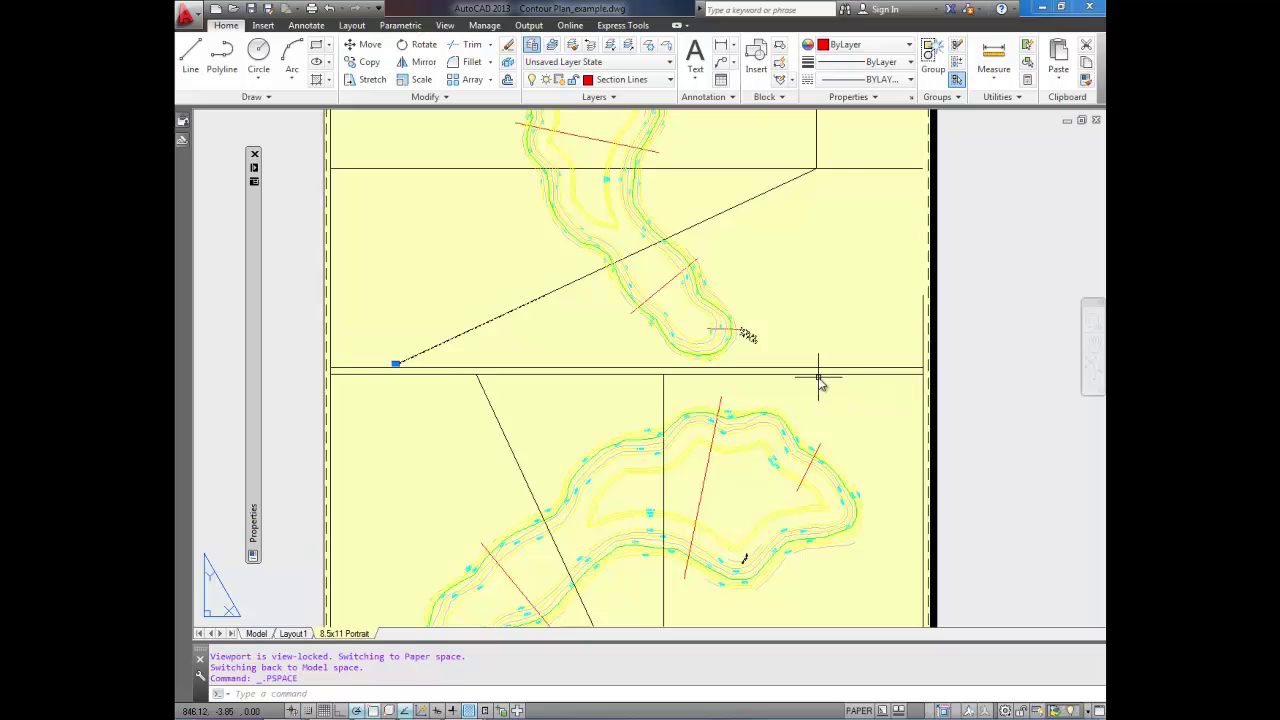
scroll(797, 372, "down", 3)
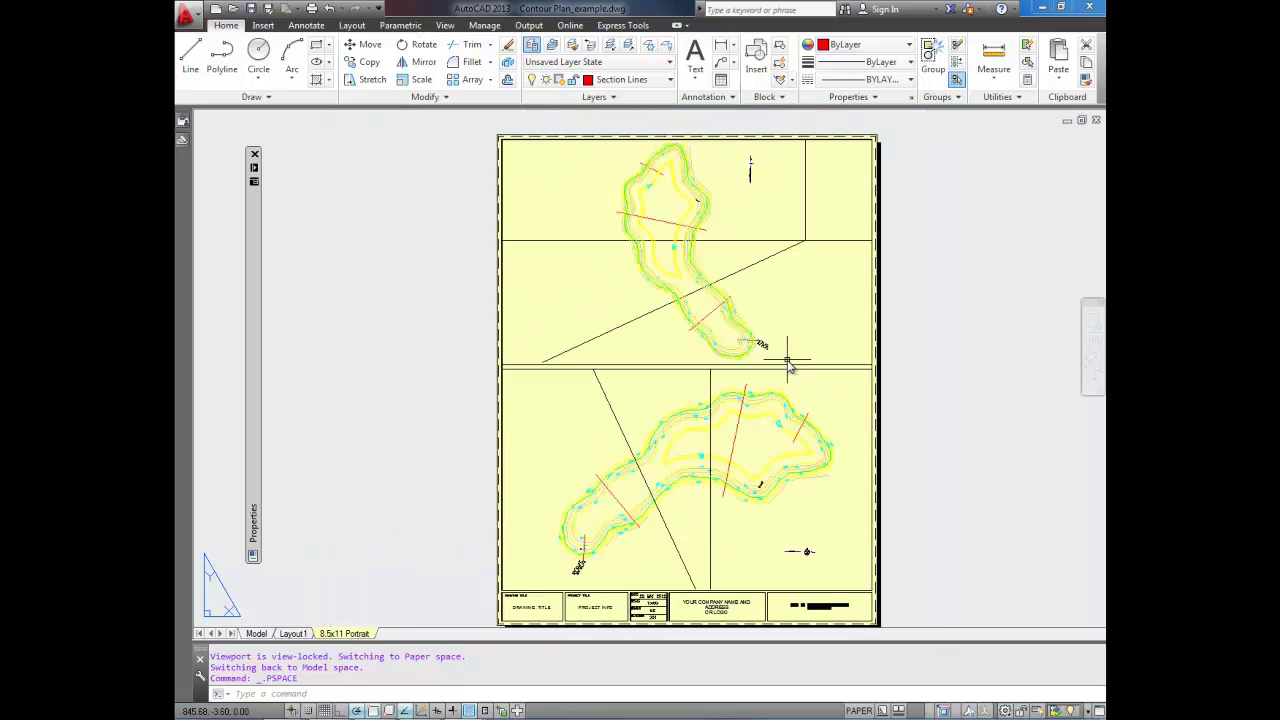
scroll(788, 357, "up", 1)
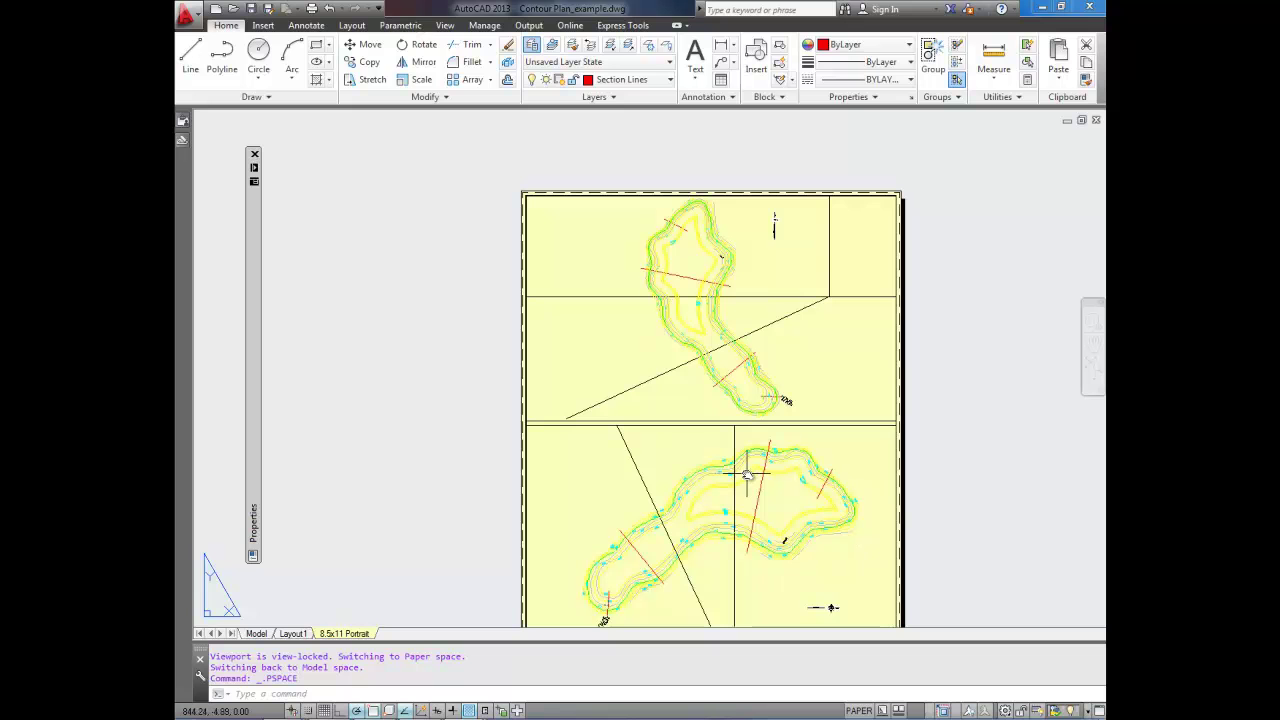
middle_click_drag(780, 477, 800, 412)
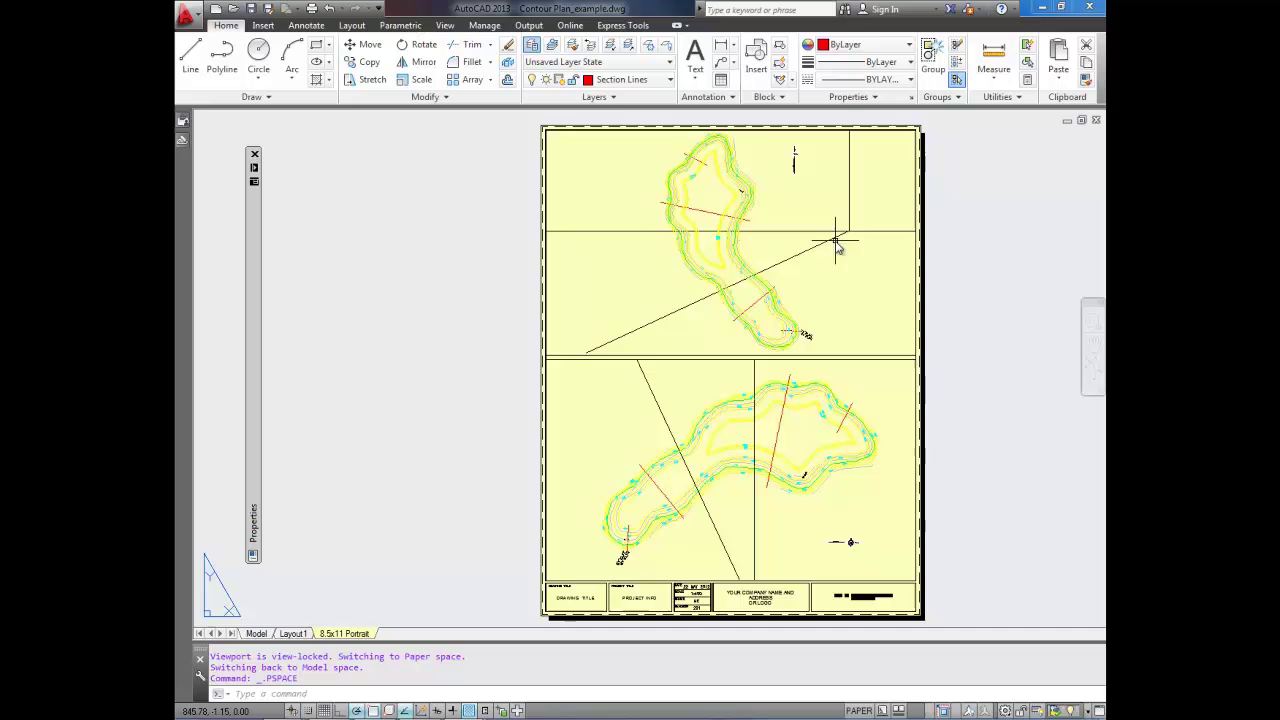
scroll(830, 235, "up", 5)
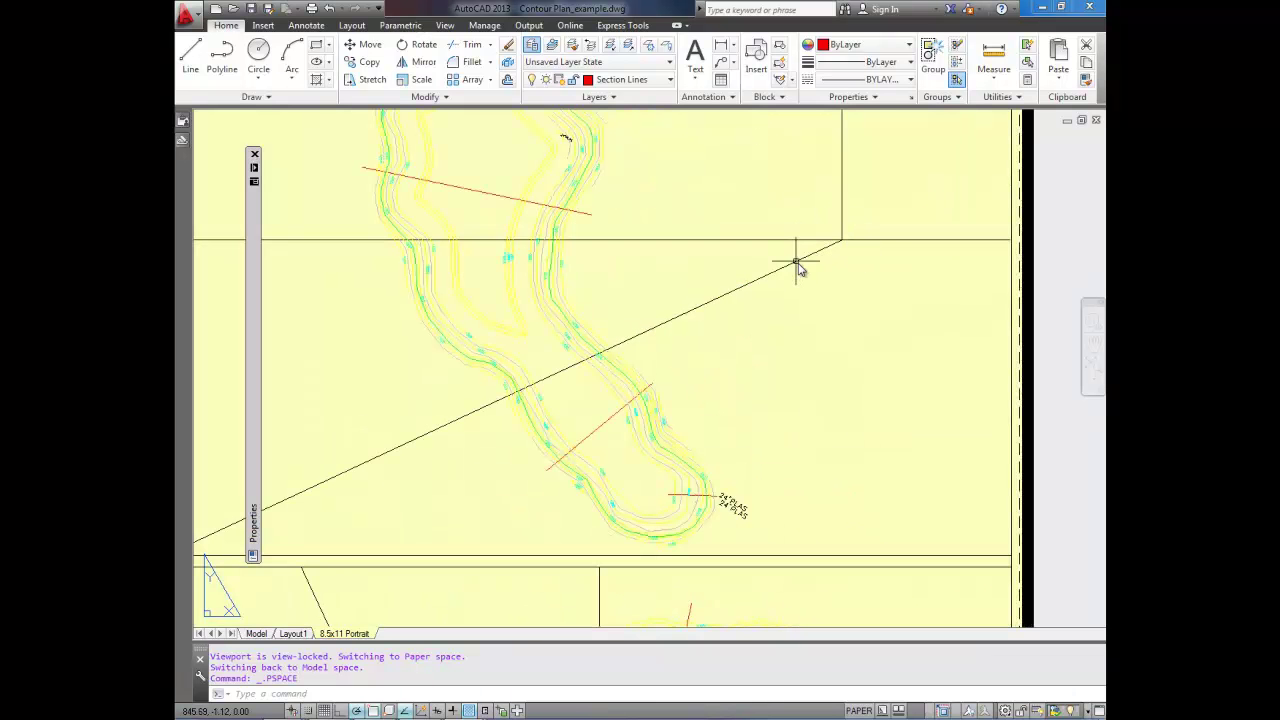
scroll(817, 229, "down", 5)
middle_click_drag(817, 229, 849, 290)
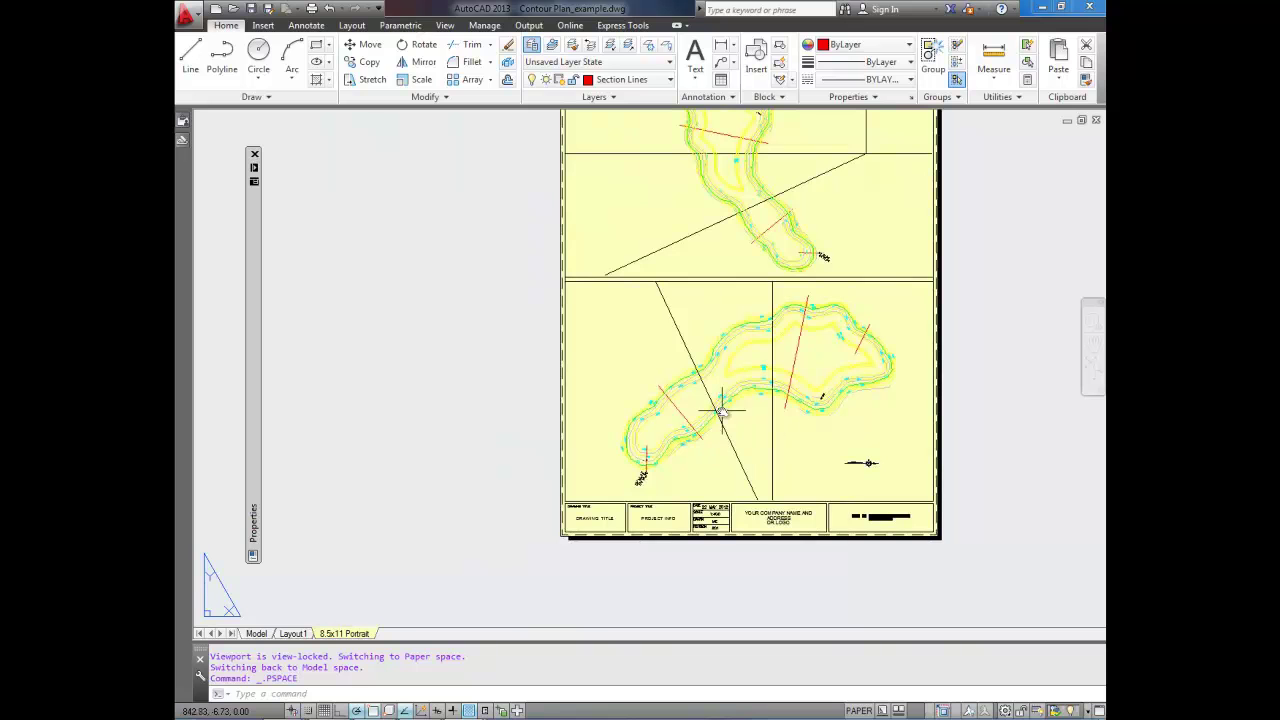
scroll(845, 400, "down", 1)
scroll(857, 357, "up", 1)
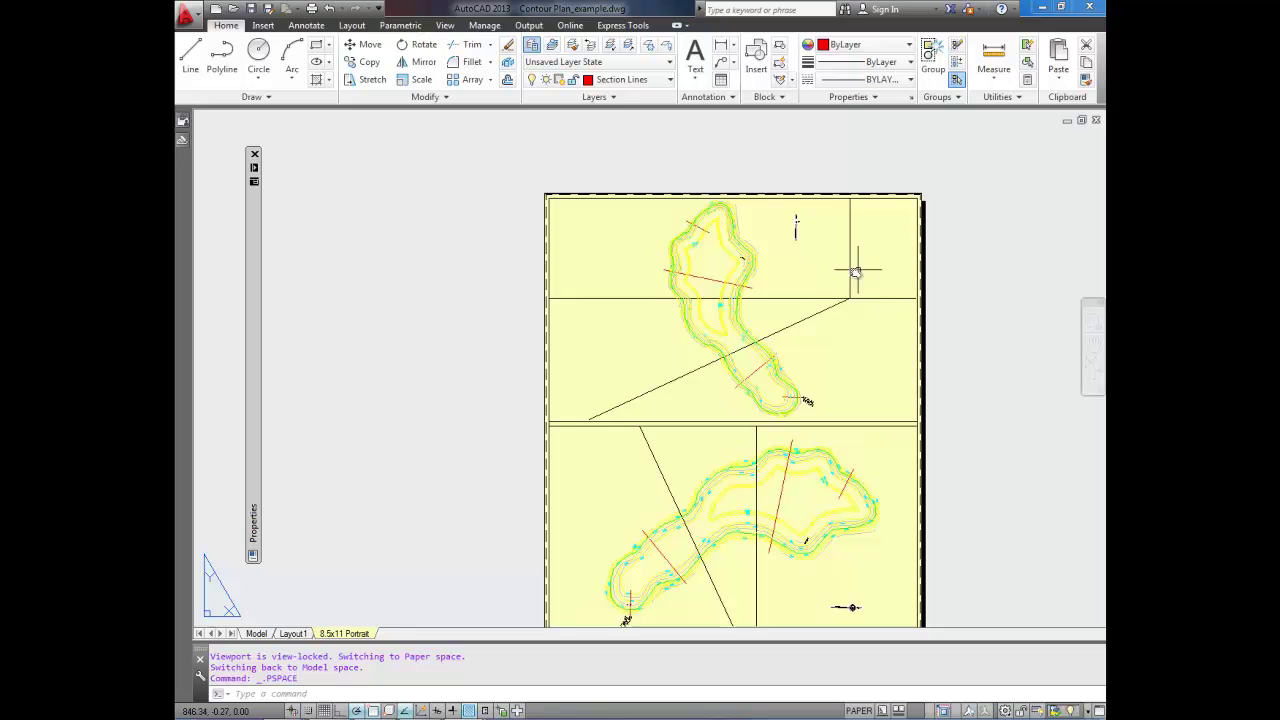
scroll(771, 386, "down", 1)
scroll(777, 429, "up", 1)
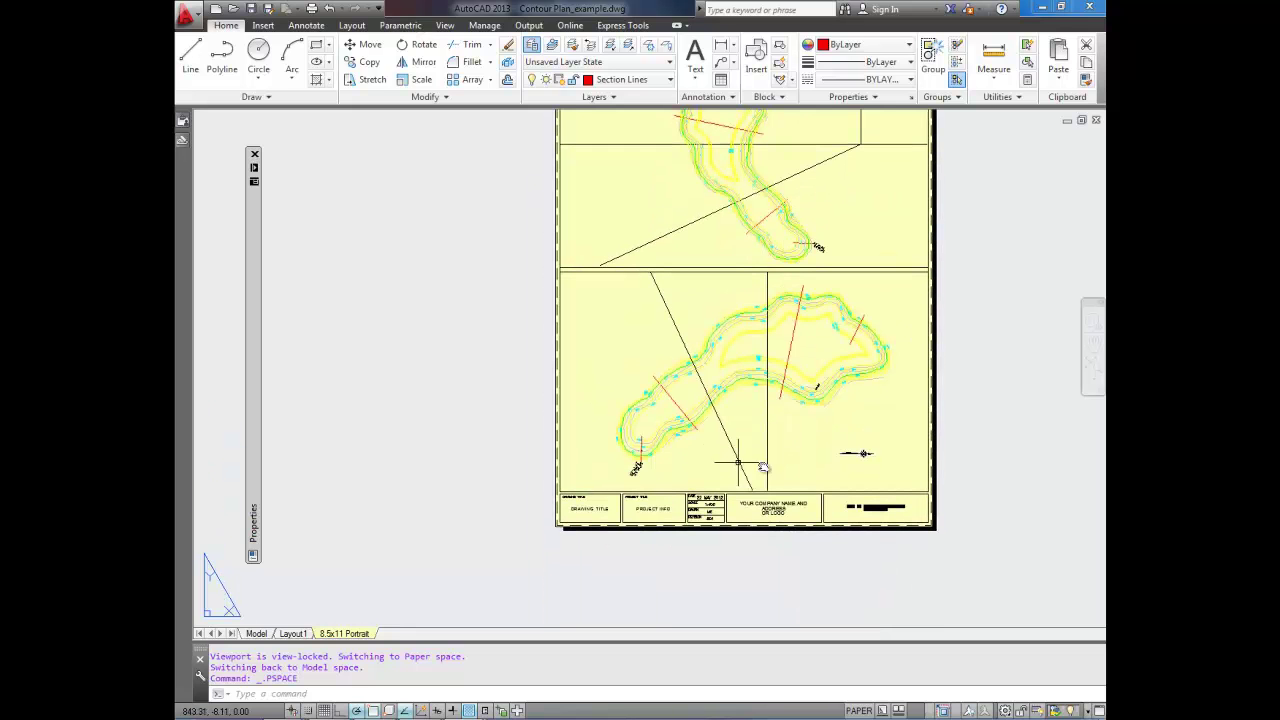
scroll(829, 300, "down", 1)
scroll(820, 376, "up", 1)
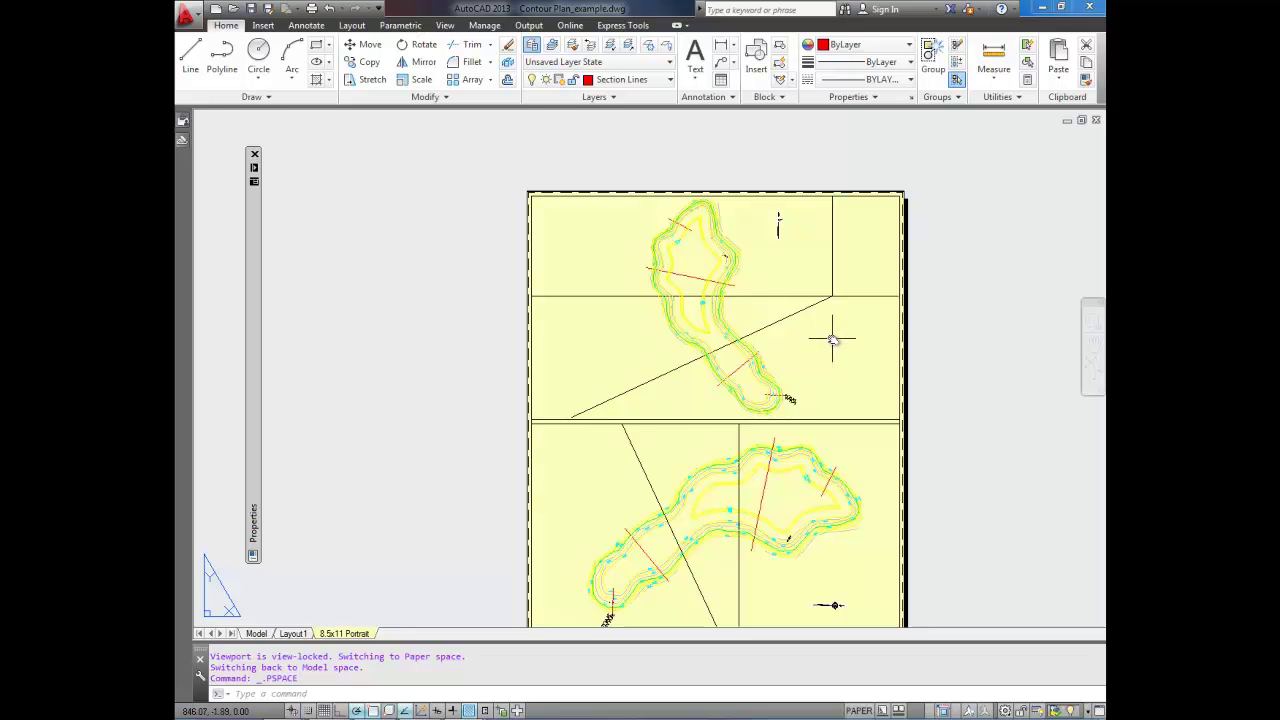
scroll(845, 290, "down", 1)
scroll(817, 409, "up", 1)
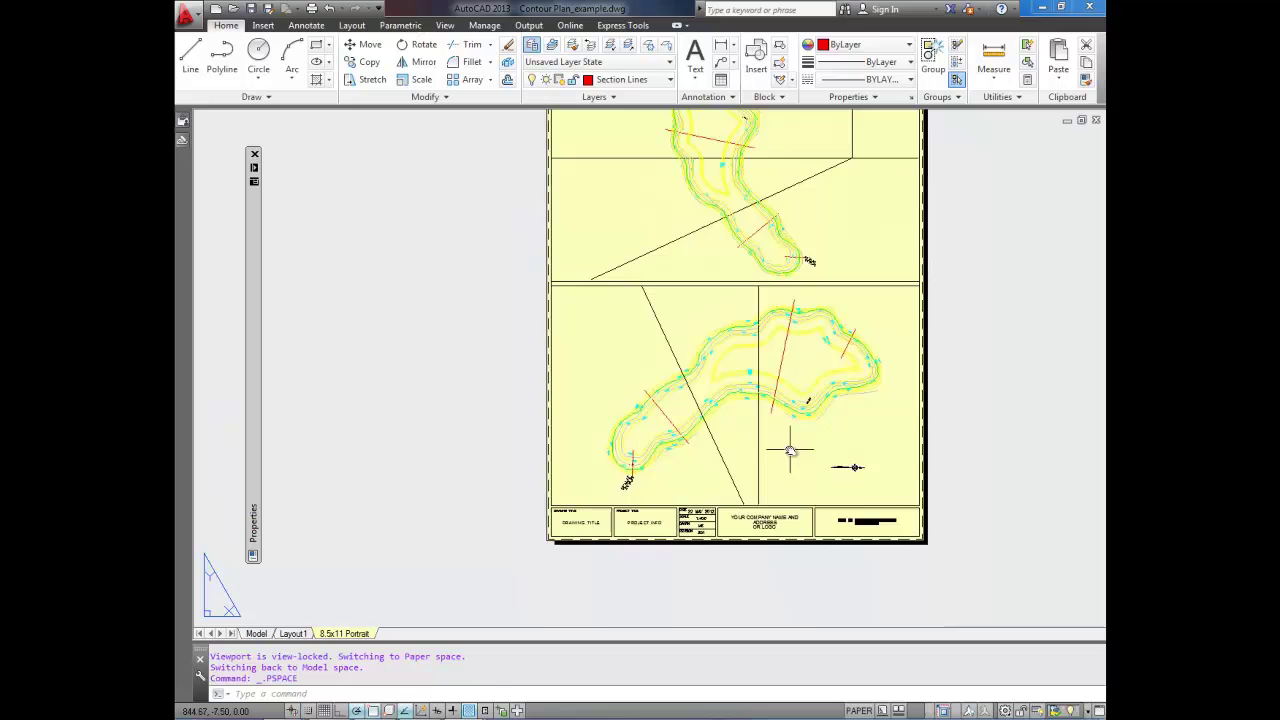
- Enter model space in the lower lake-contour viewport, zooming in and re-centring it on screen
left_click(790, 451)
double_click(787, 452)
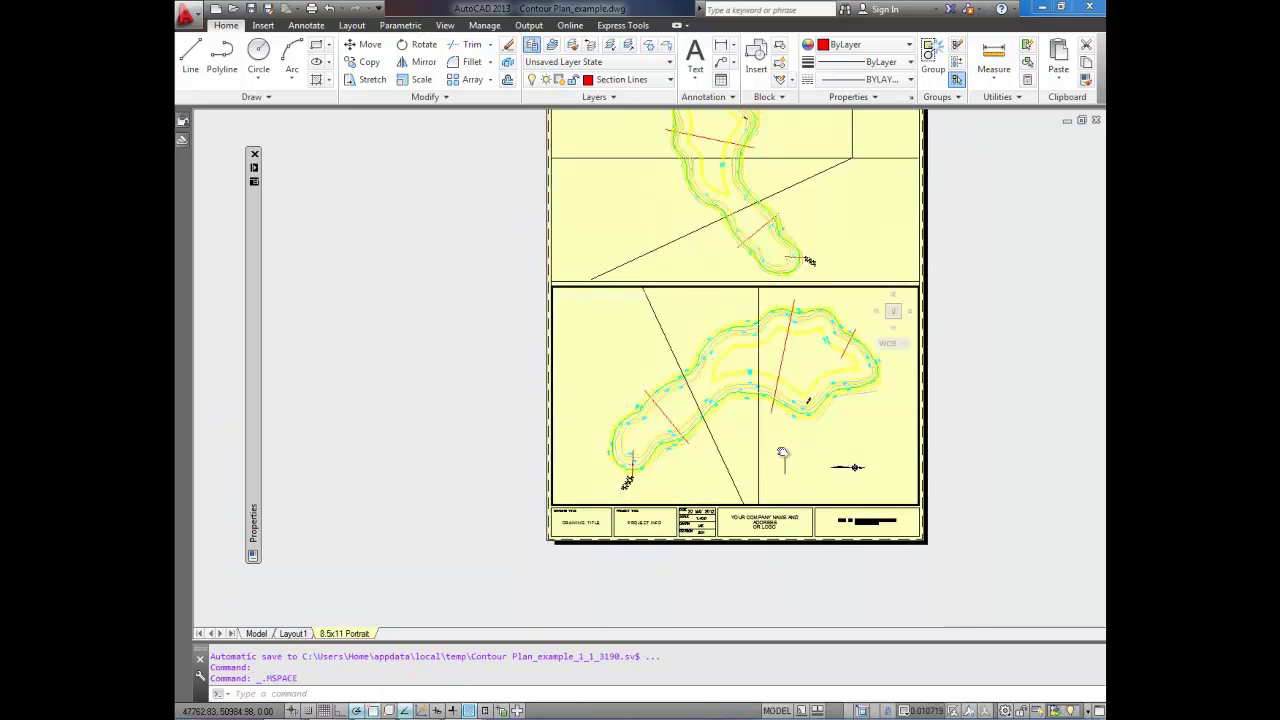
scroll(780, 450, "up", 1)
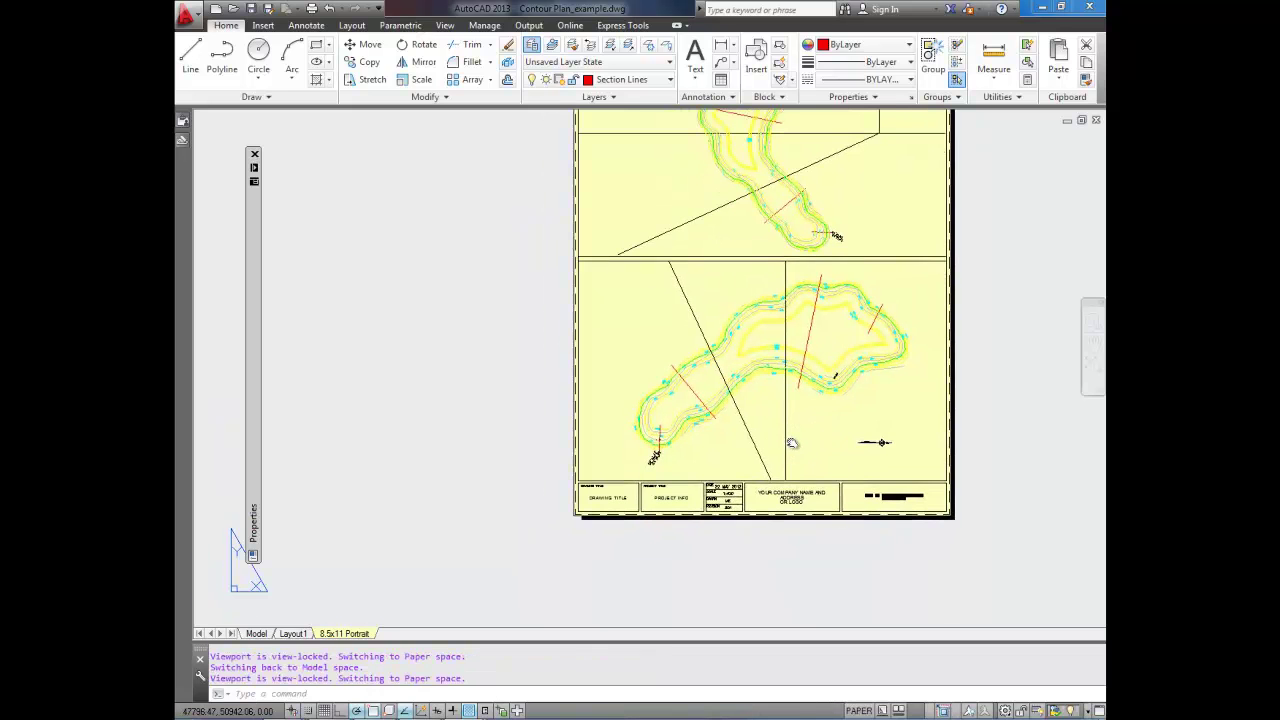
scroll(788, 435, "up", 1)
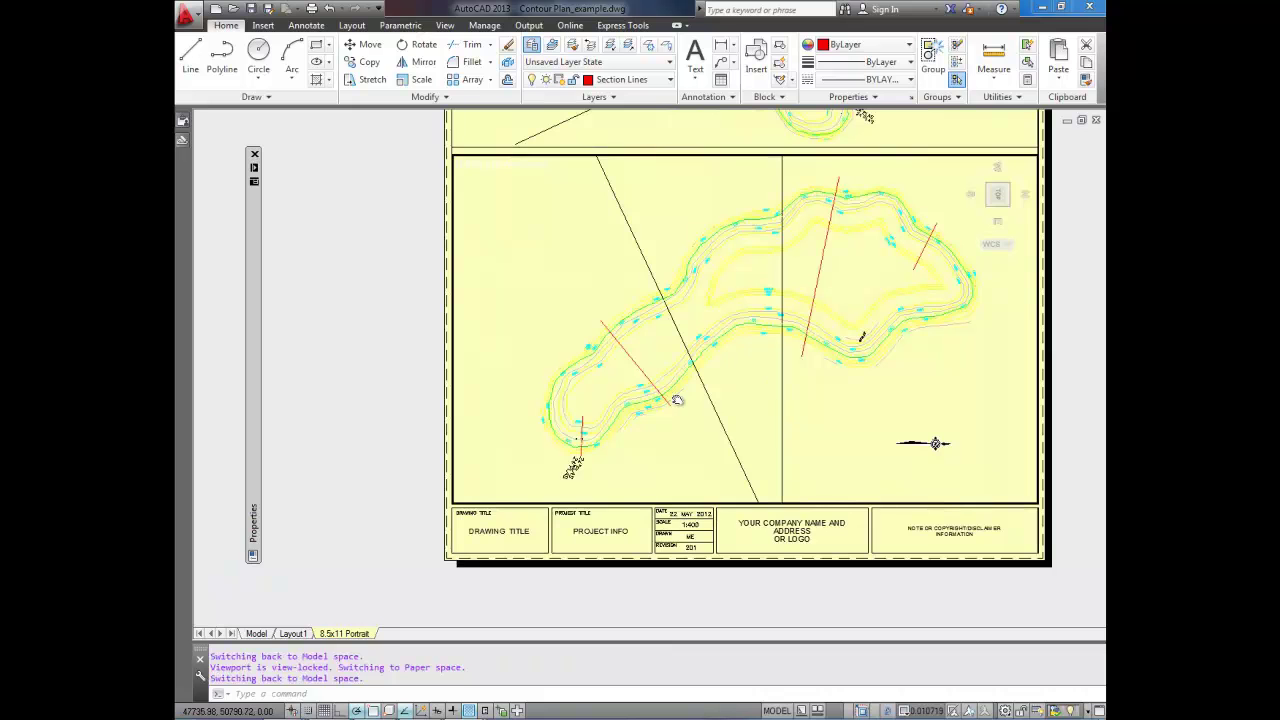
scroll(677, 400, "up", 3)
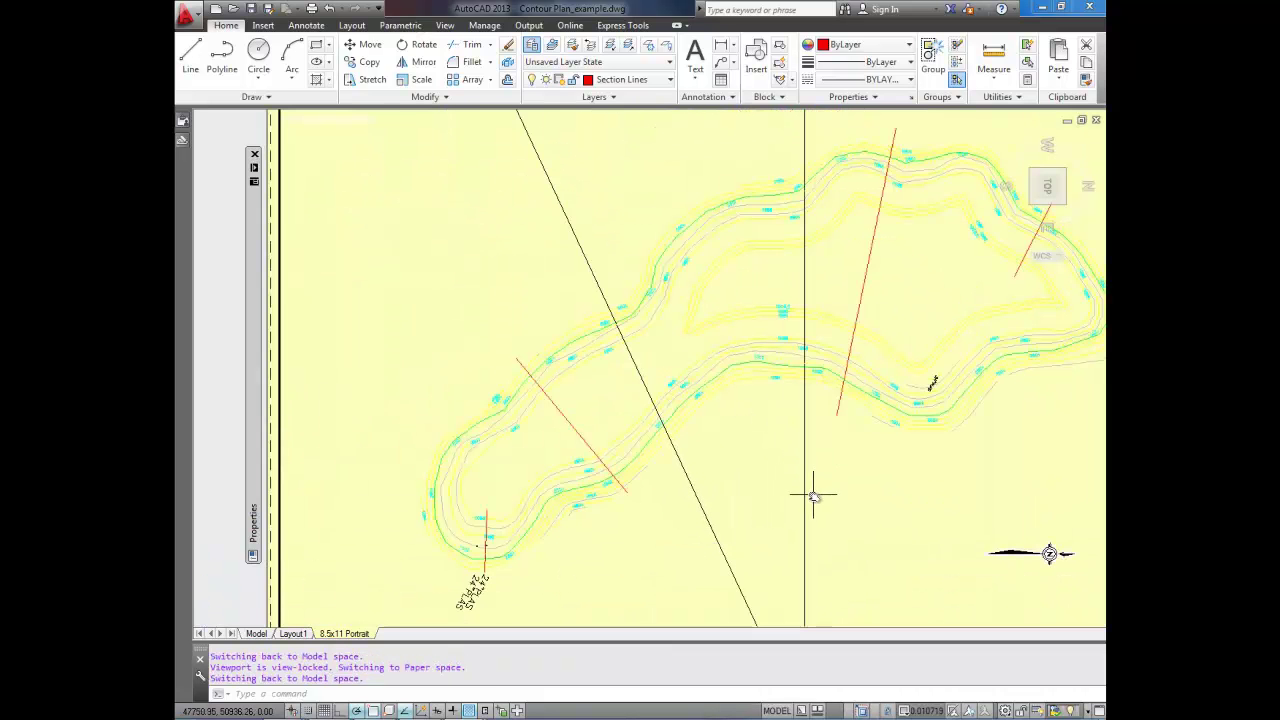
scroll(834, 537, "down", 3)
middle_click_drag(834, 537, 780, 548)
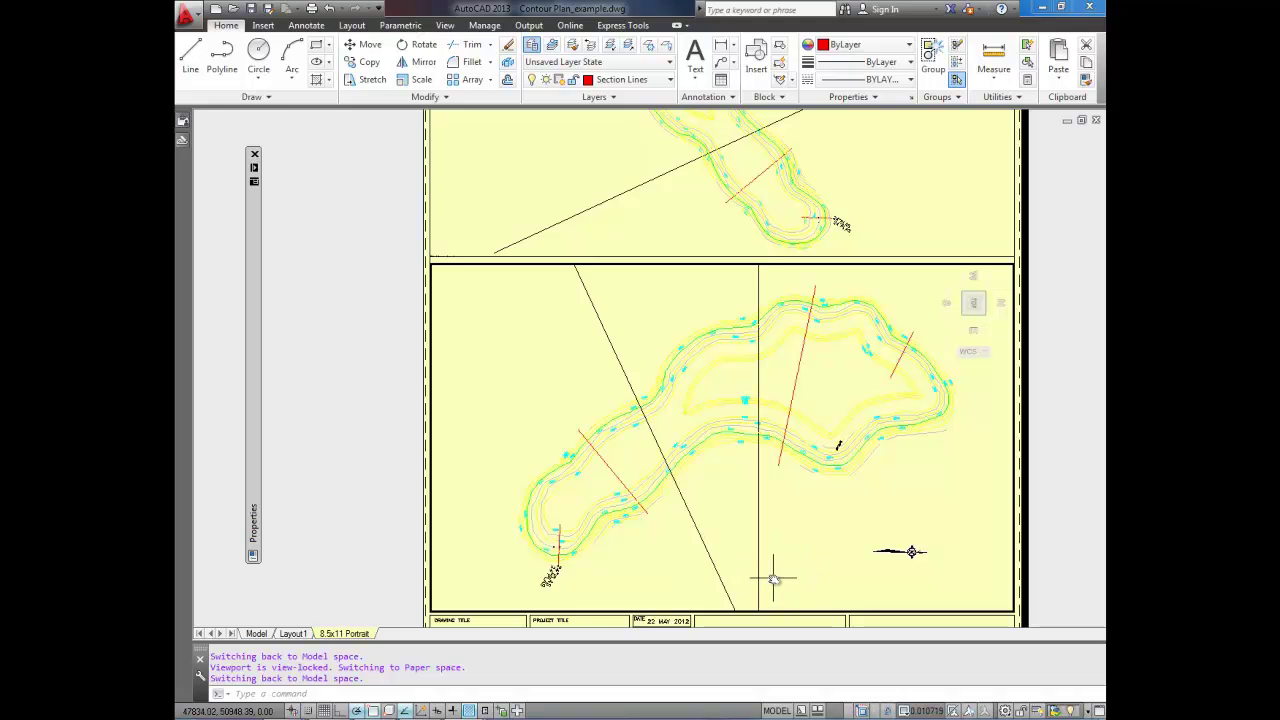
- Select the vertical property line in the lower viewport and display the Layer list
left_click(764, 580)
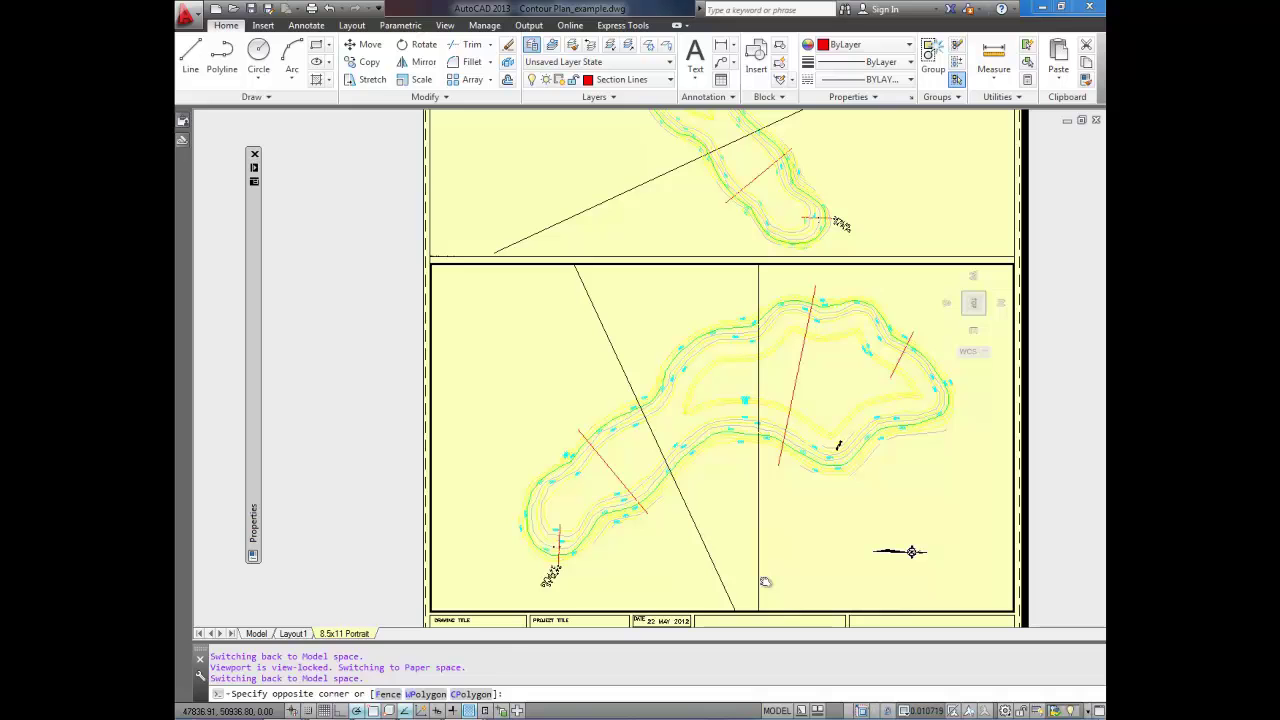
left_click(768, 582)
left_click(763, 580)
left_click(756, 578)
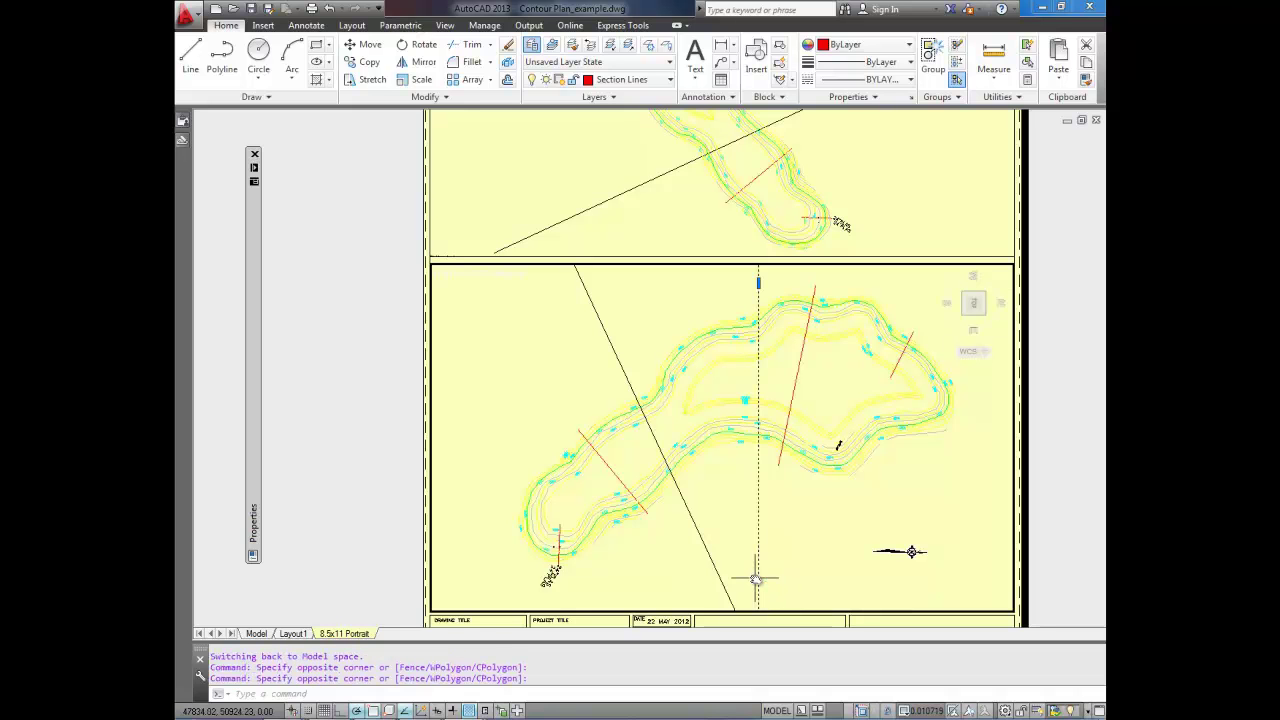
left_click(634, 86)
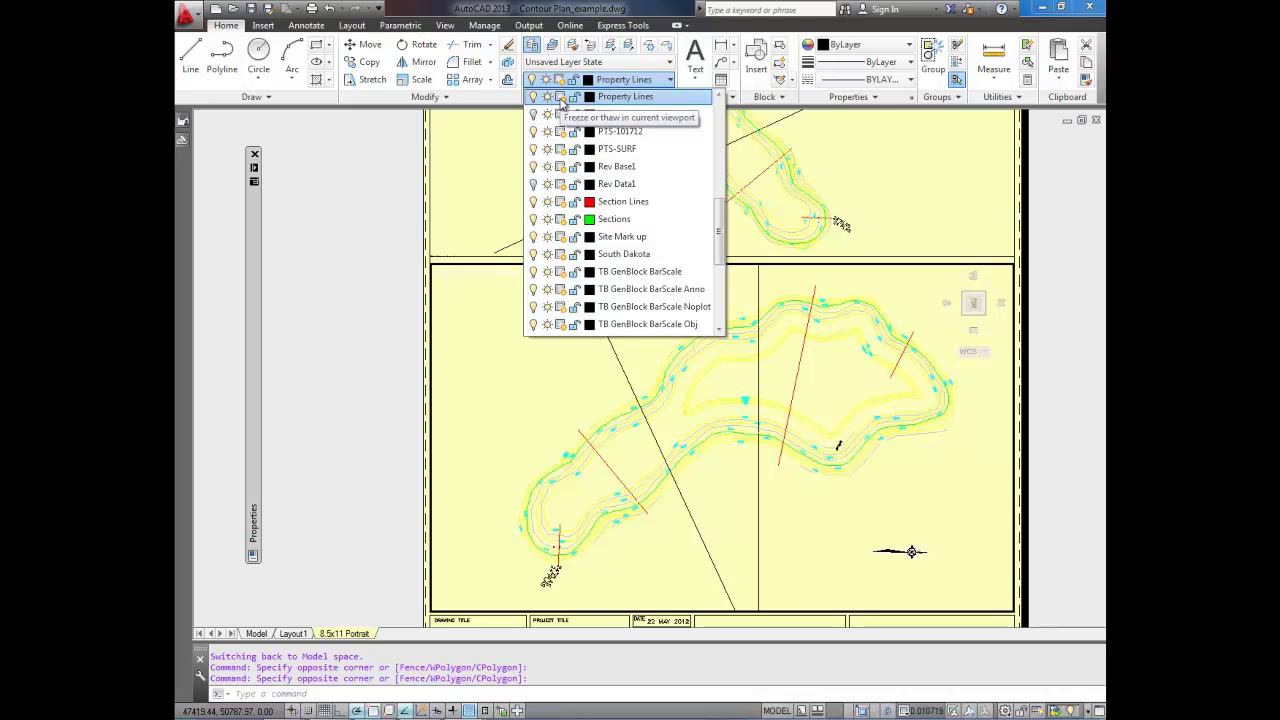
left_click(561, 97)
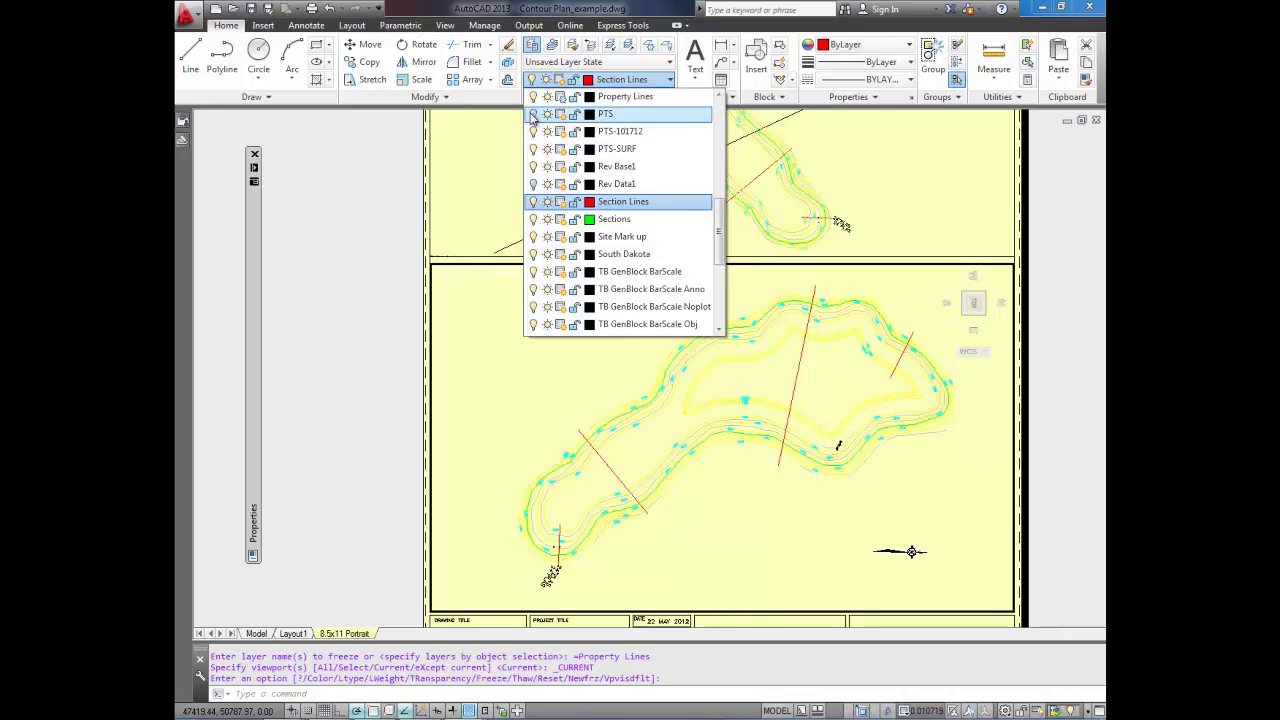
left_click(480, 309)
double_click(393, 336)
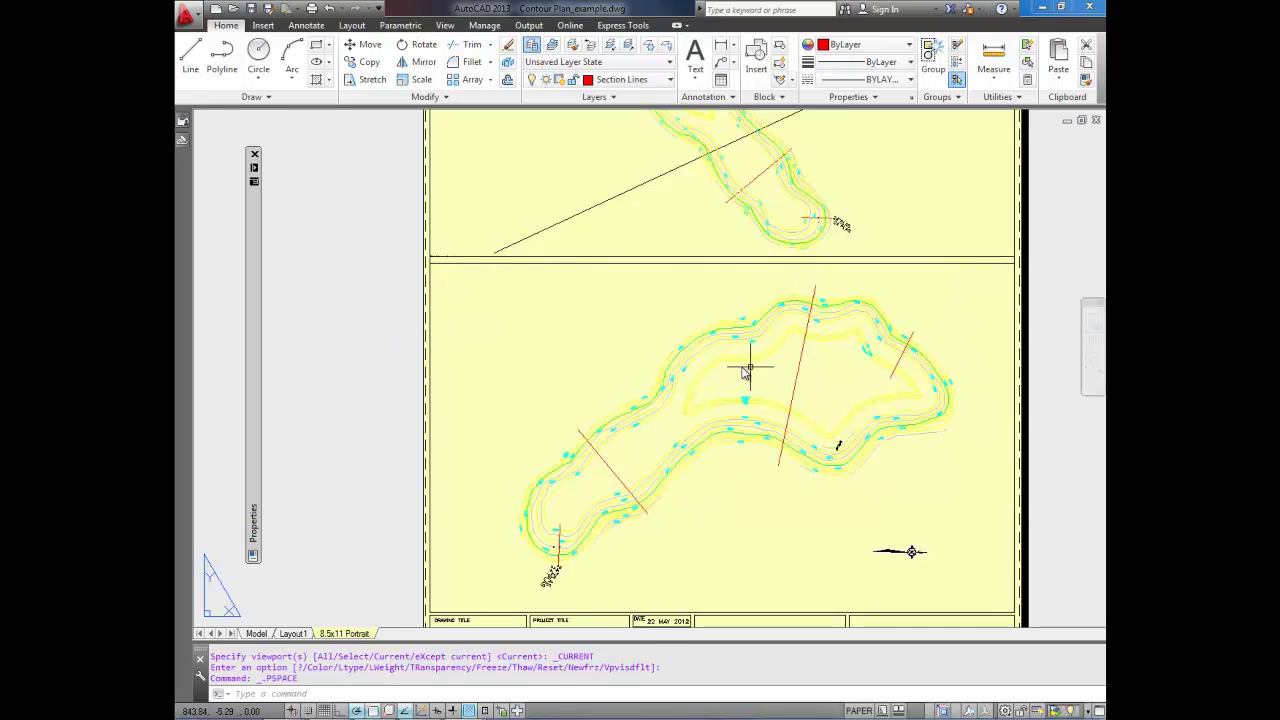
scroll(826, 500, "down", 2)
middle_click_drag(818, 322, 785, 434)
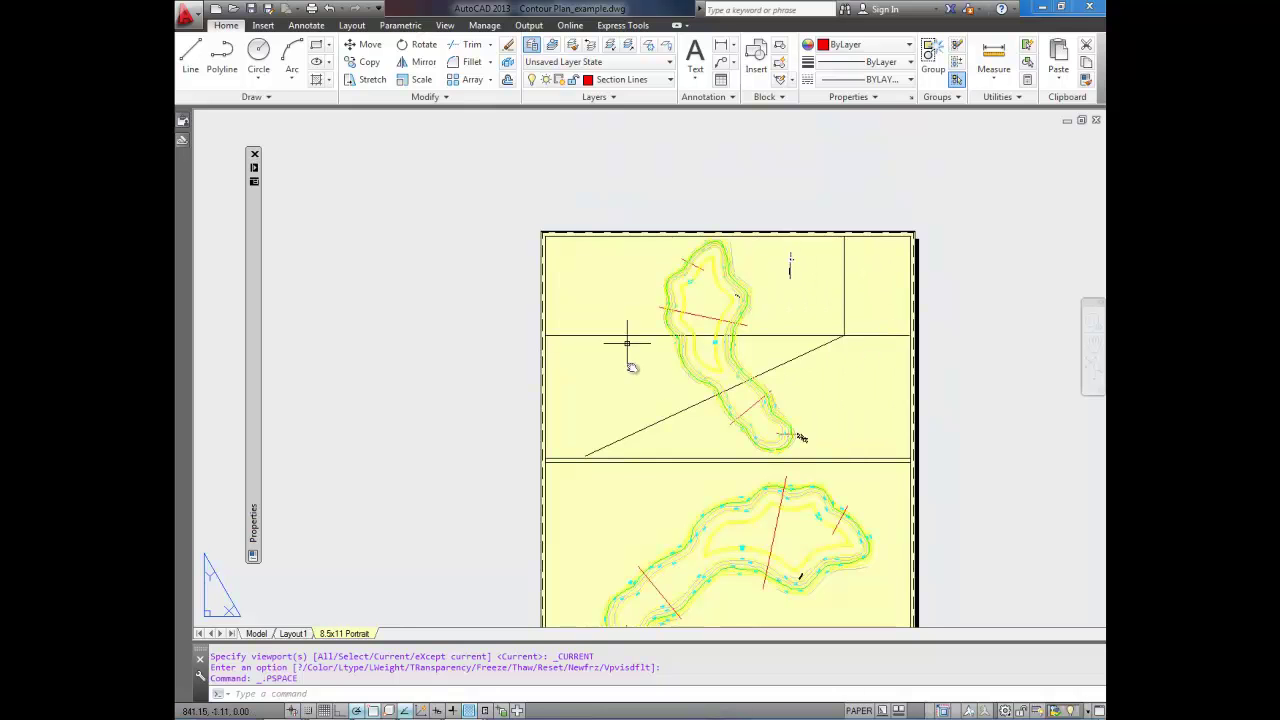
middle_click_drag(774, 303, 782, 247)
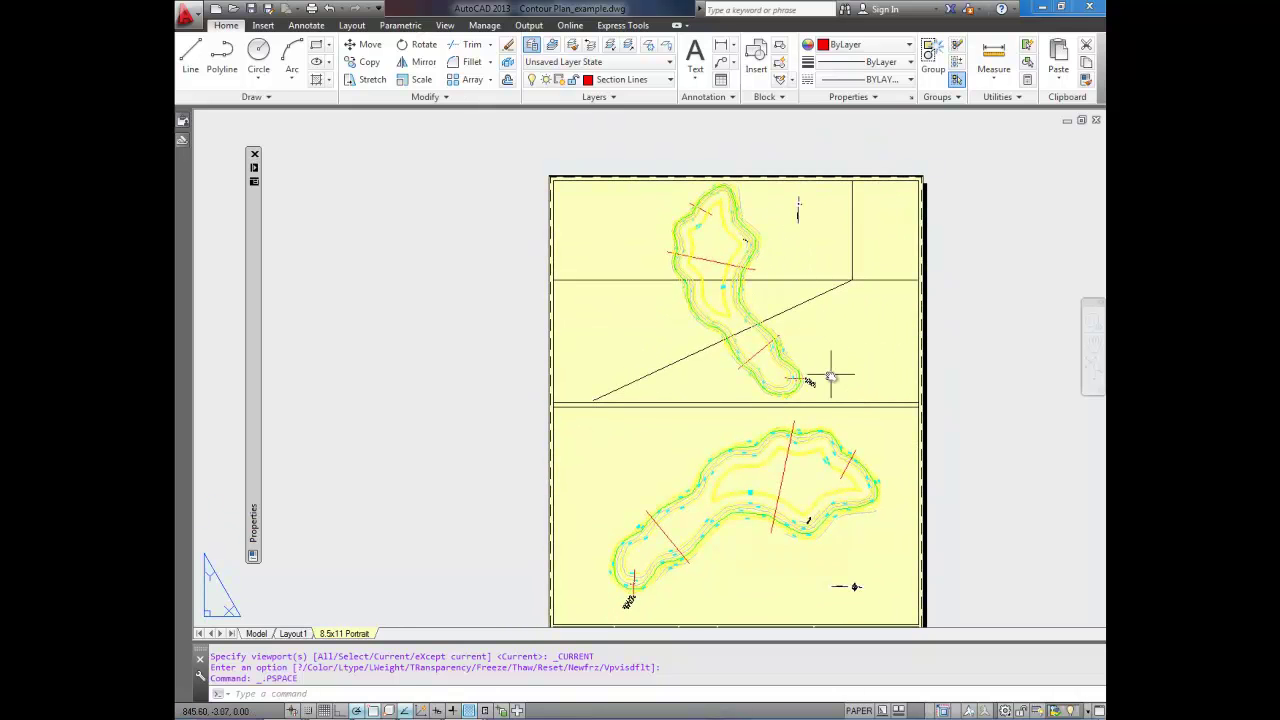
scroll(829, 373, "up", 2)
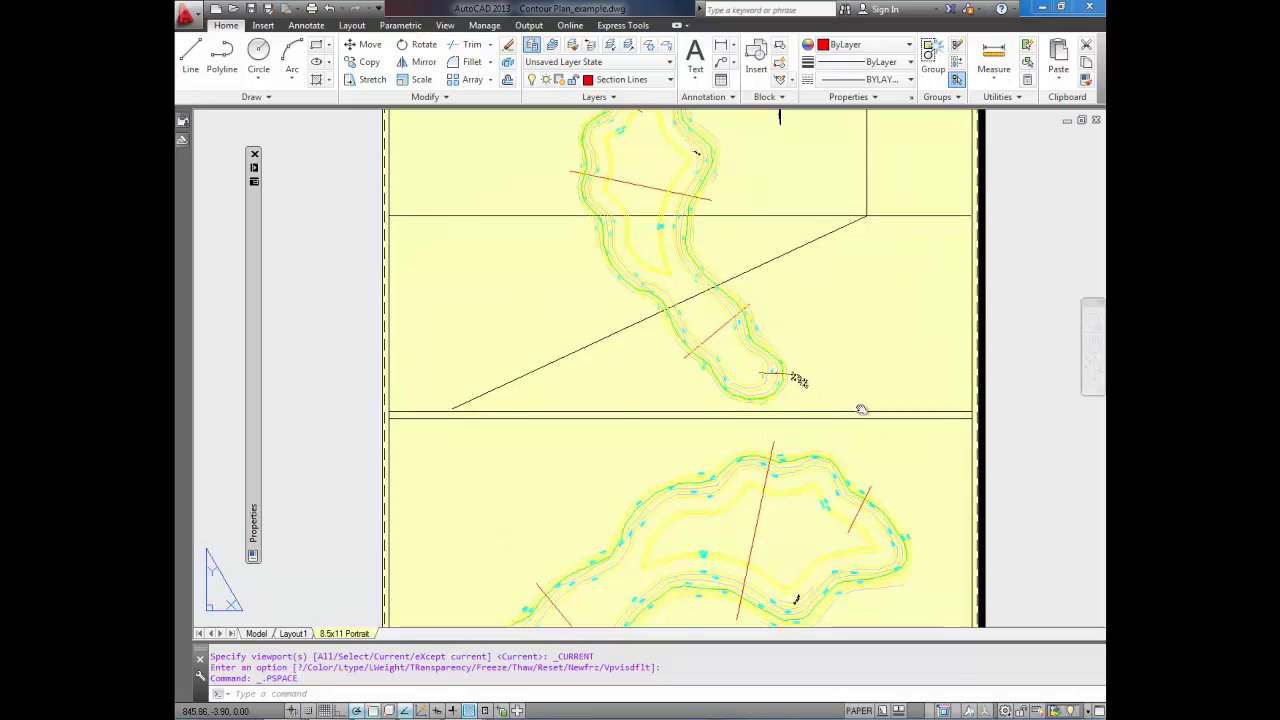
middle_click_drag(639, 315, 691, 223)
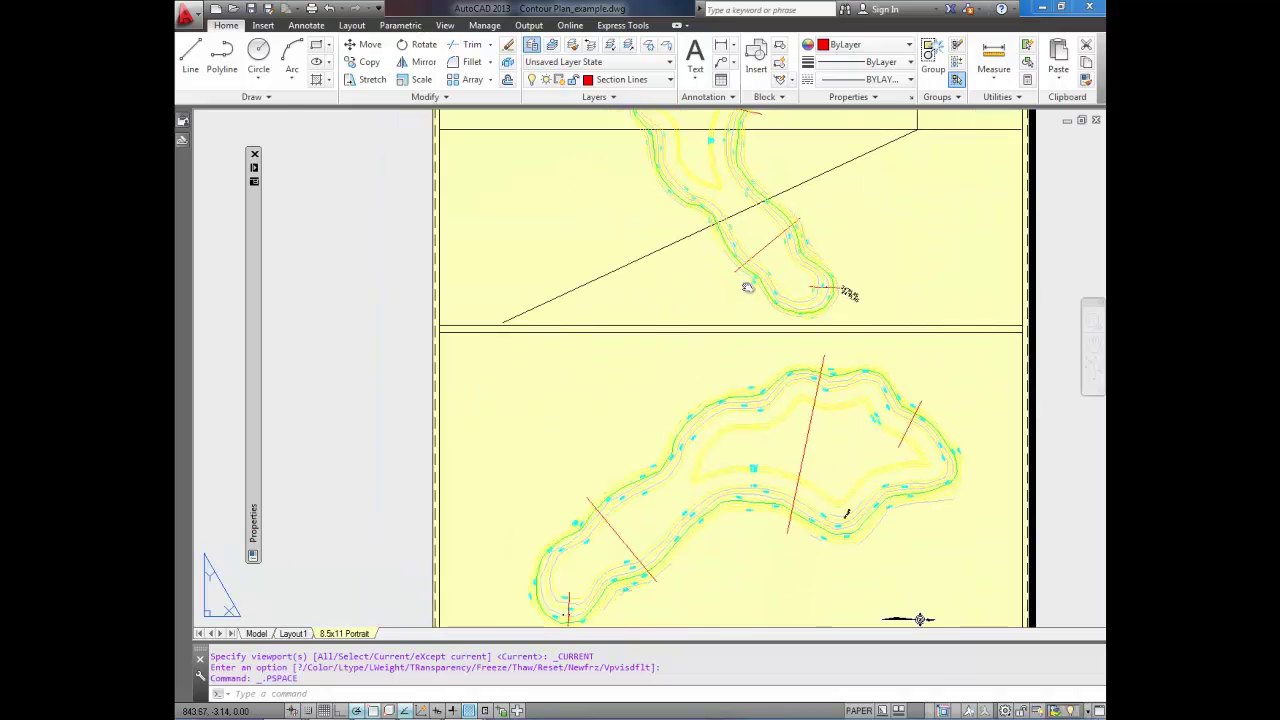
middle_click_drag(749, 283, 715, 406)
scroll(777, 357, "down", 2)
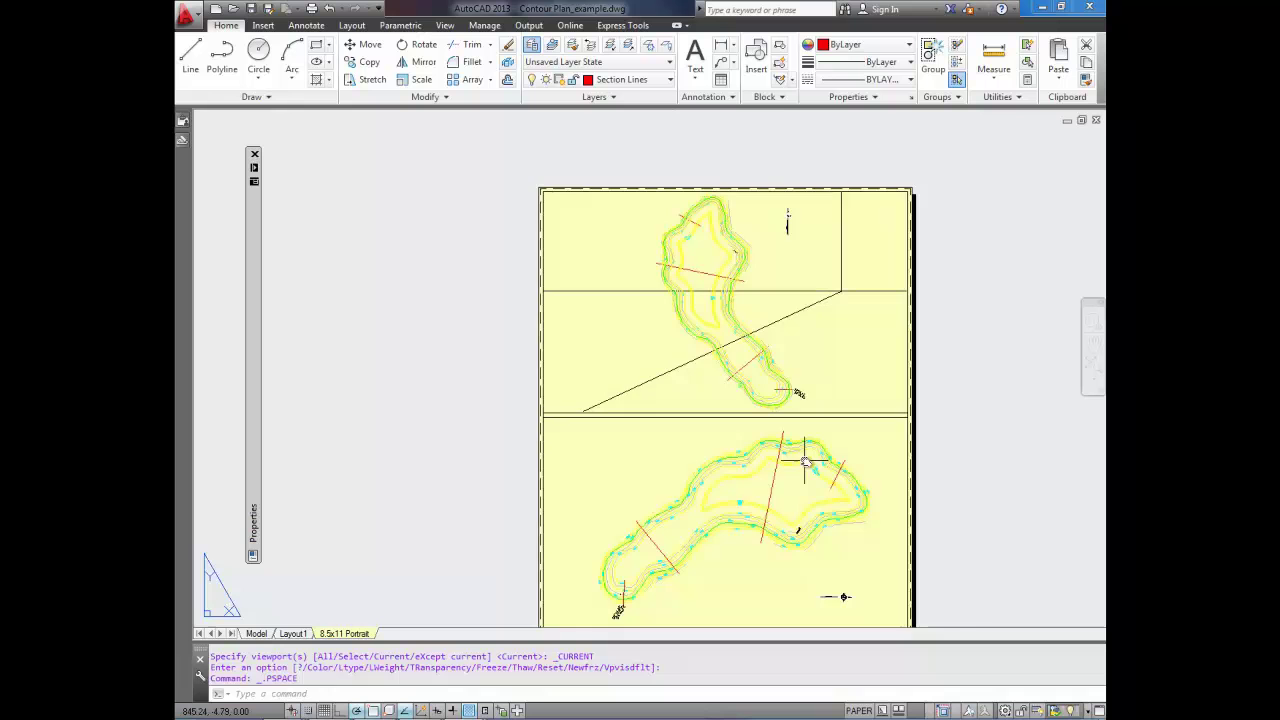
scroll(812, 462, "up", 2)
middle_click_drag(814, 466, 856, 334)
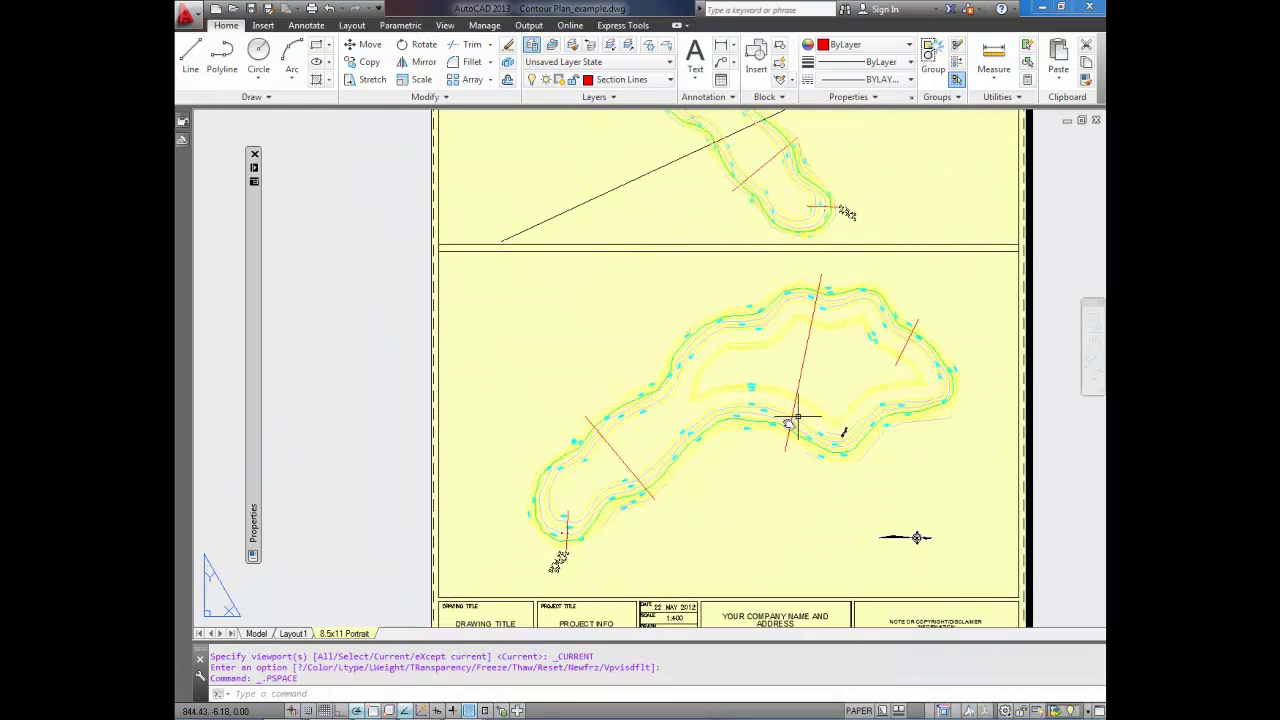
middle_click_drag(722, 445, 760, 429)
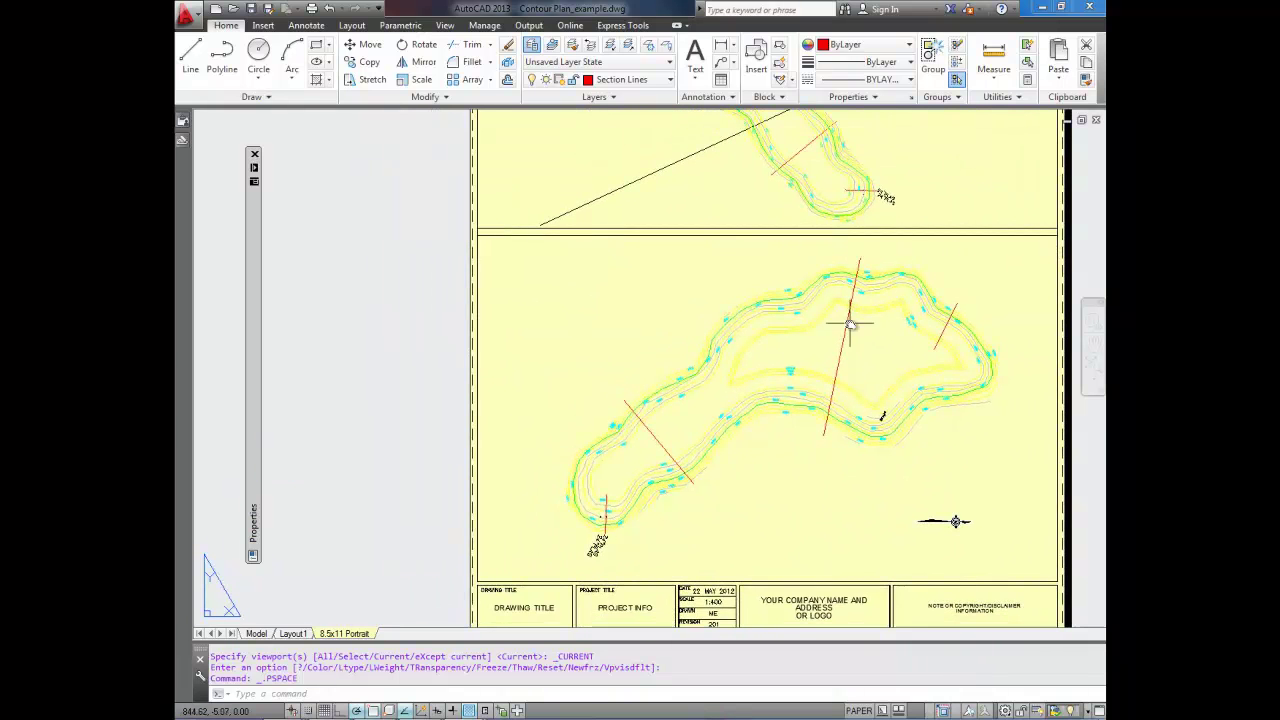
middle_click_drag(851, 323, 773, 466)
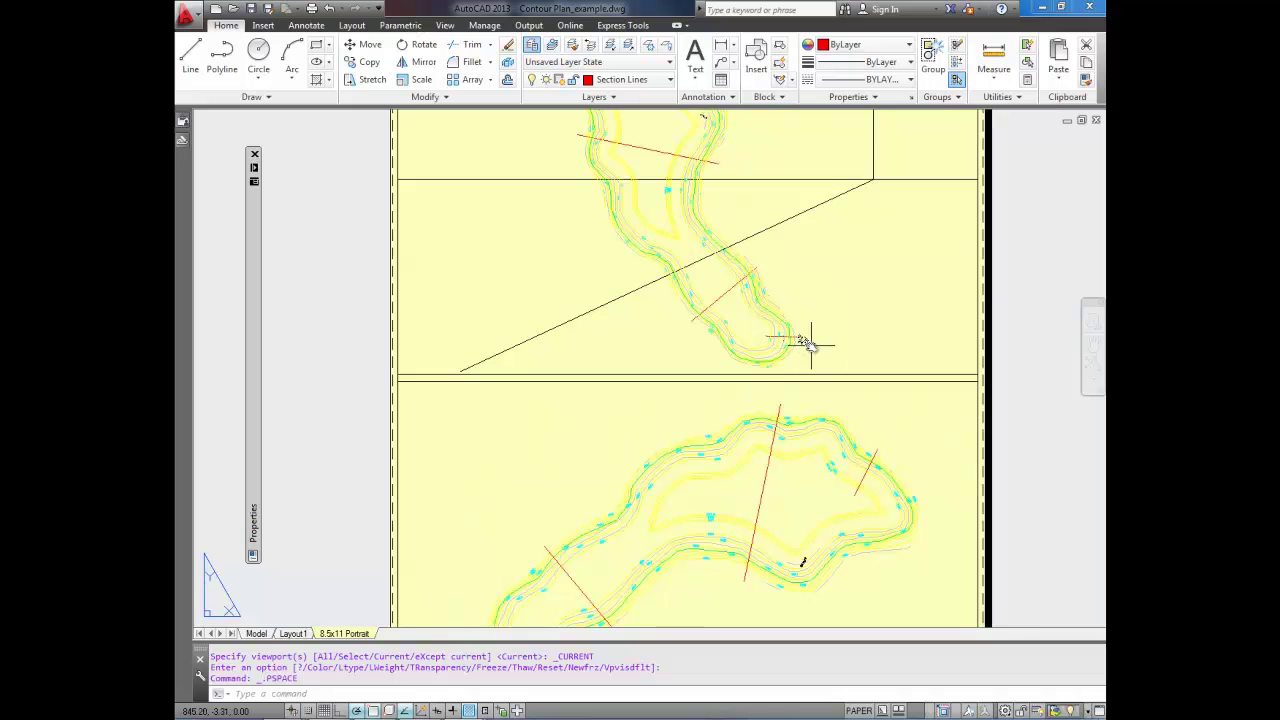
middle_click_drag(795, 375, 830, 290)
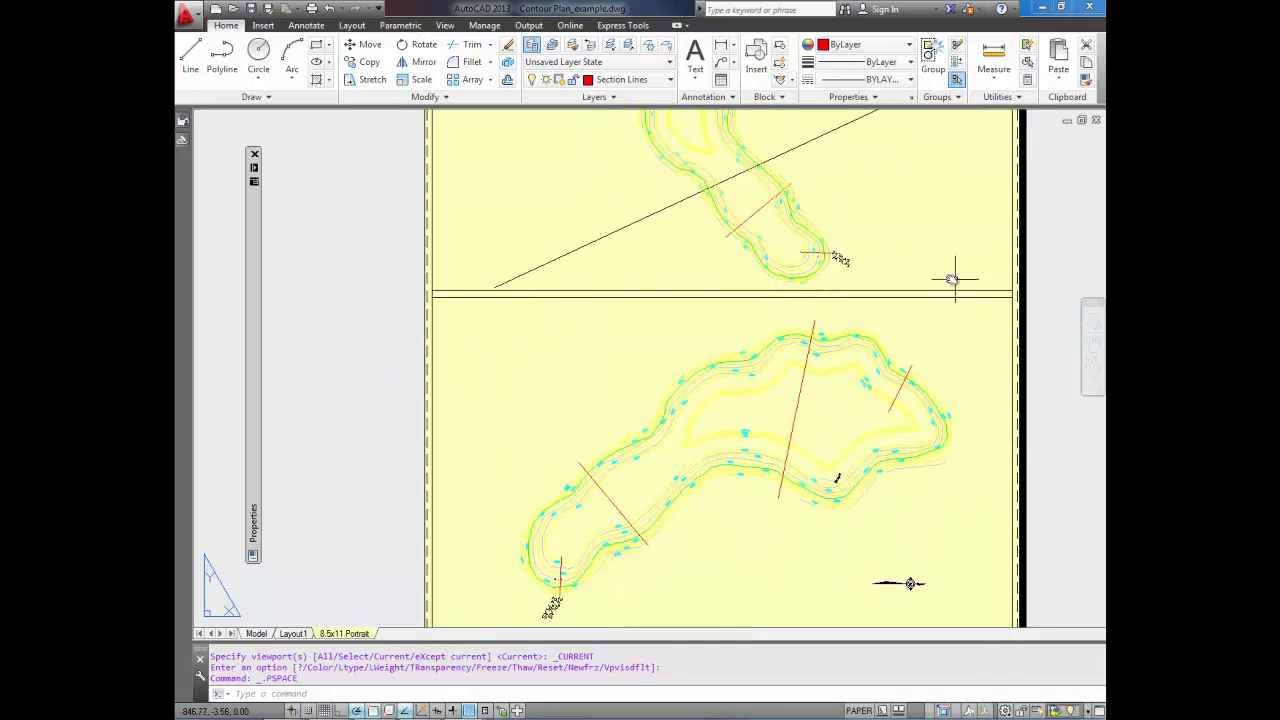
- Activate the upper viewport in model space, confirming Section Lines remains the current layer
double_click(900, 267)
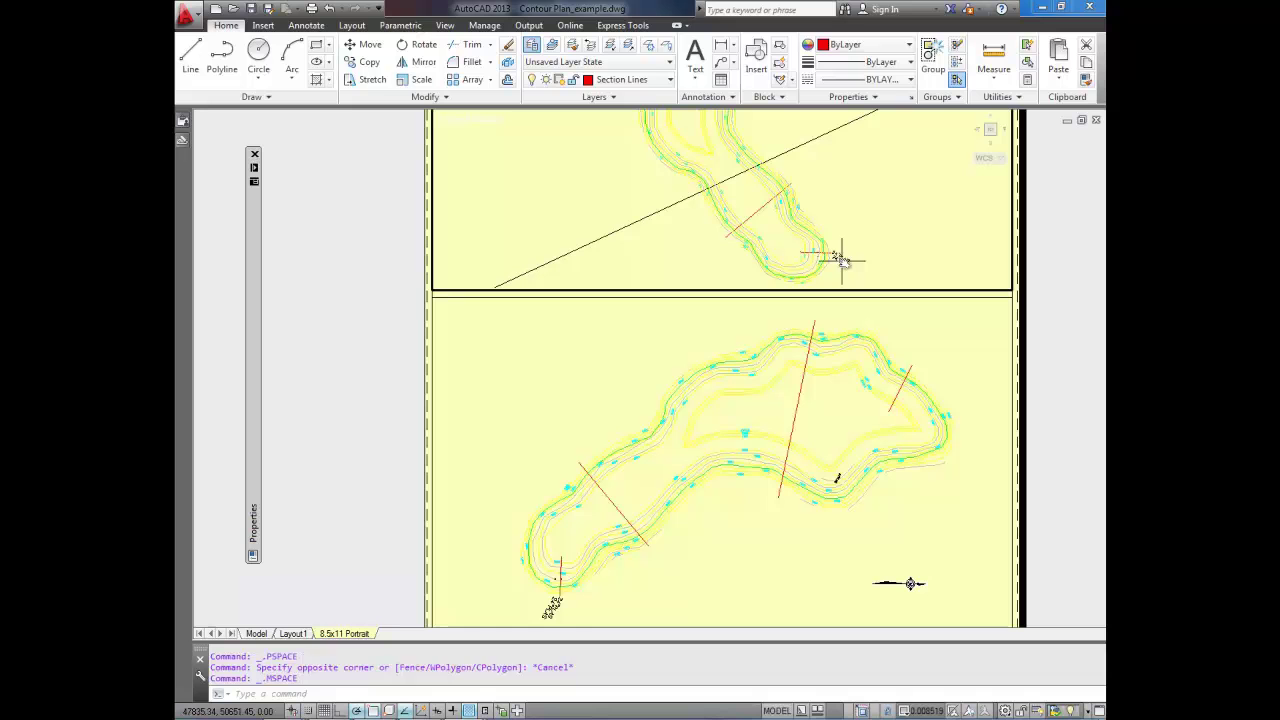
left_click(643, 82)
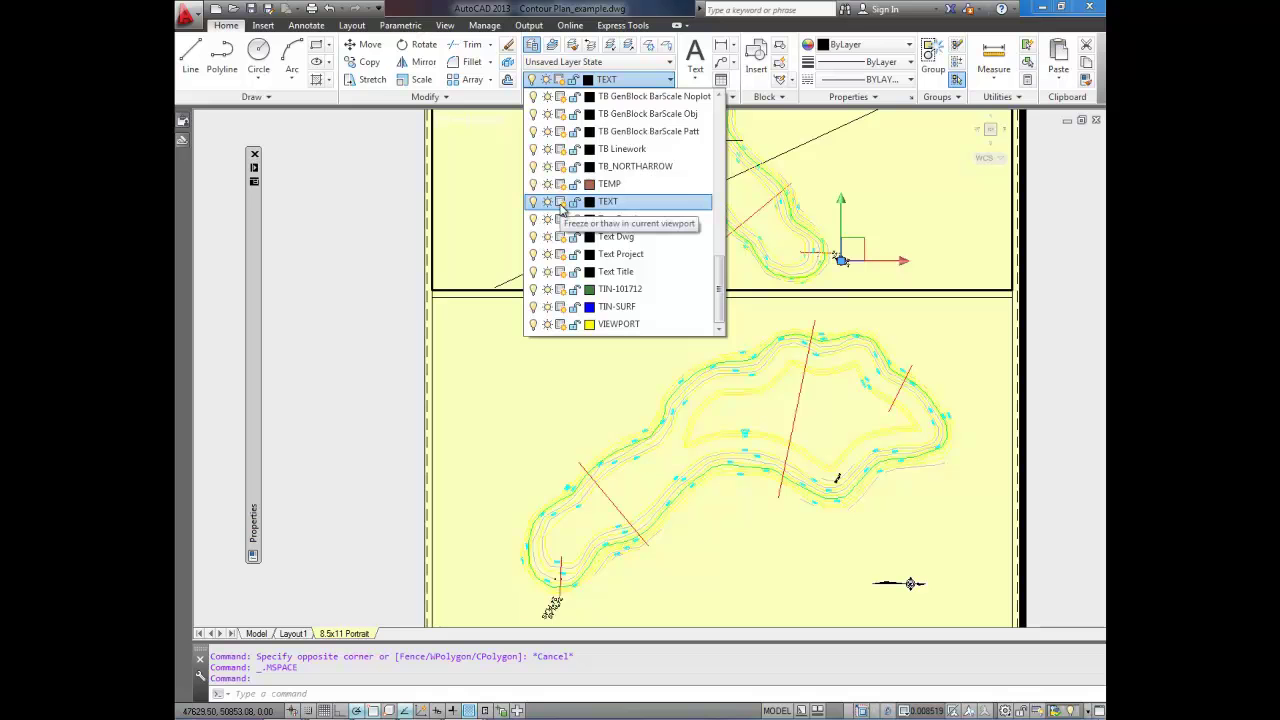
left_click(942, 195)
key("Escape")
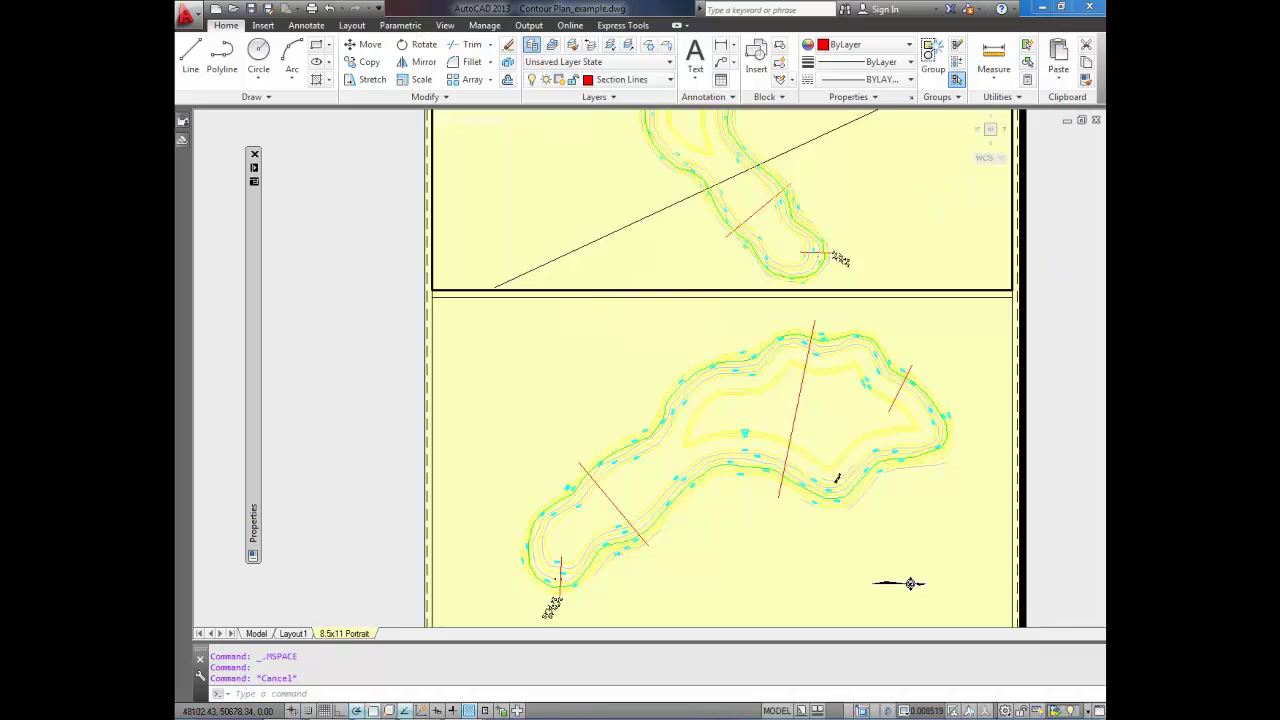
- In Layer Properties Manager, freeze the TEXT layer with VP Freeze in the upper viewport only
mouse_move(1270, 330)
left_mouse_down()
mouse_move(851, 330)
mouse_move(374, 293)
mouse_move(268, 308)
mouse_move(276, 321)
left_mouse_up()
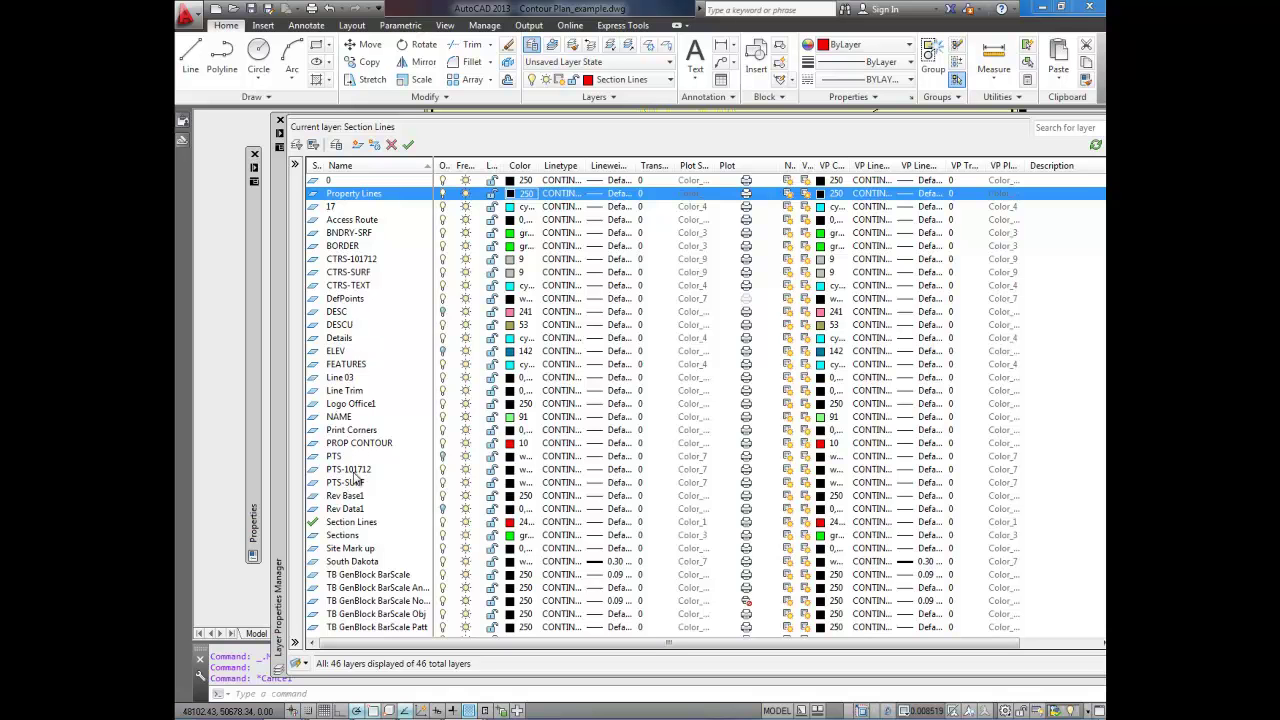
left_click(340, 535)
scroll(352, 533, "down", 4)
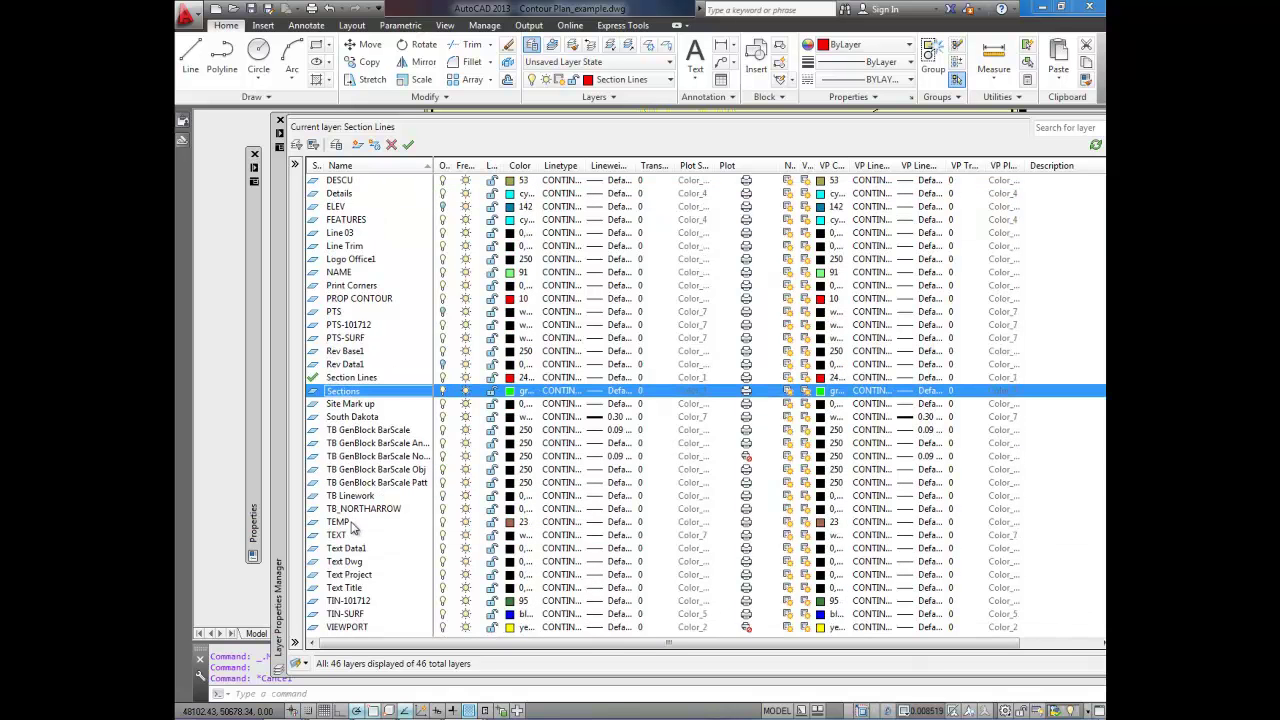
left_click(357, 536)
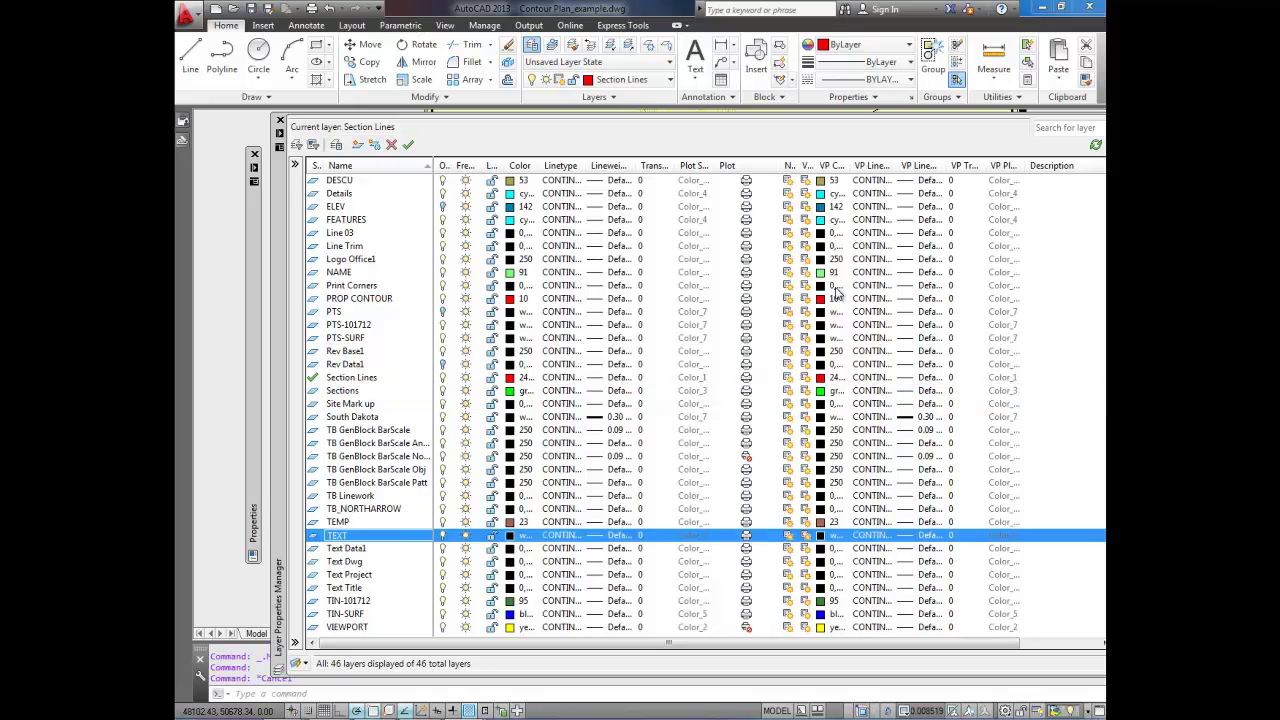
left_click_drag(815, 165, 858, 165)
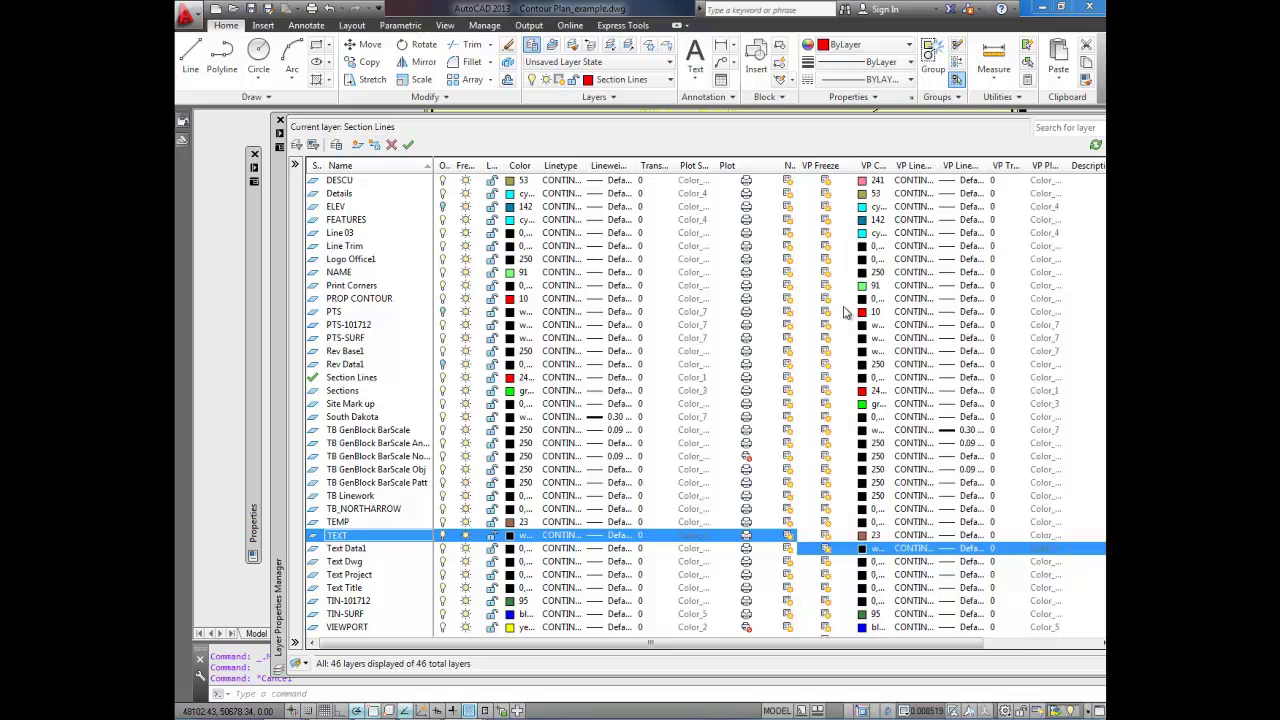
left_click_drag(281, 181, 289, 283)
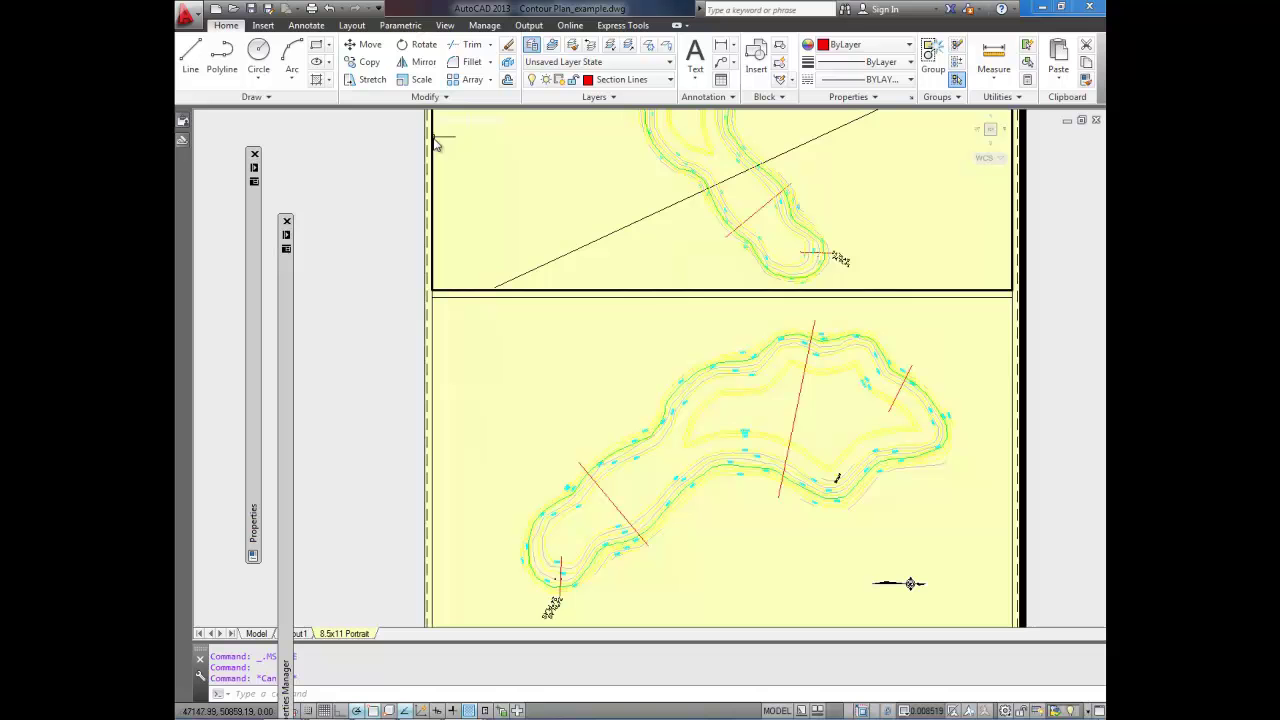
mouse_move(292, 372)
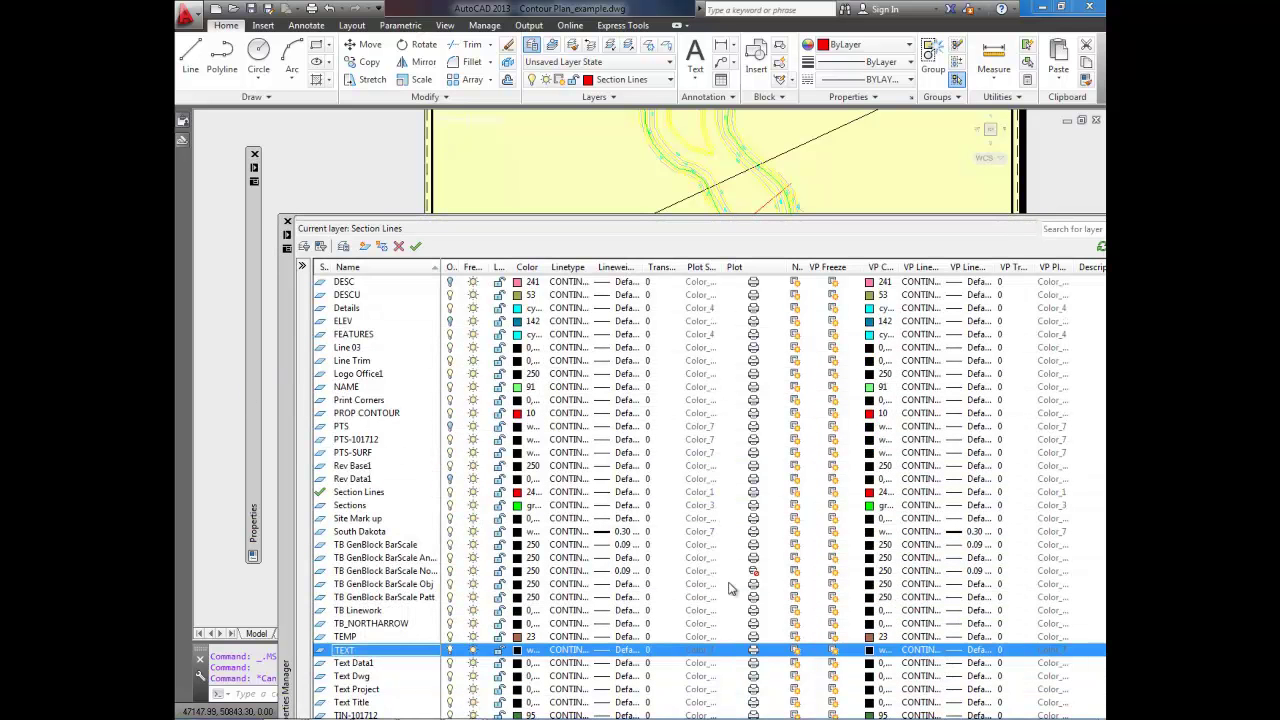
left_click(836, 652)
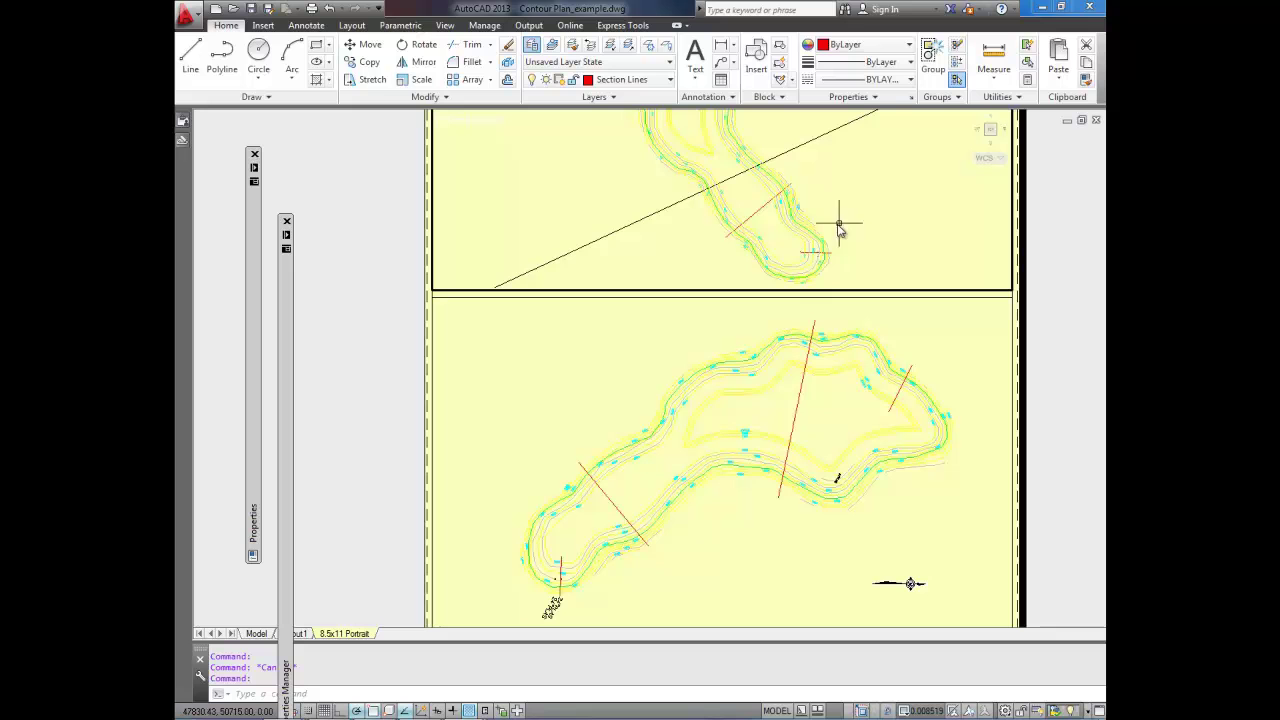
- Check the ribbon Layer list, then move the Layer Properties palette off both viewports
left_click(625, 79)
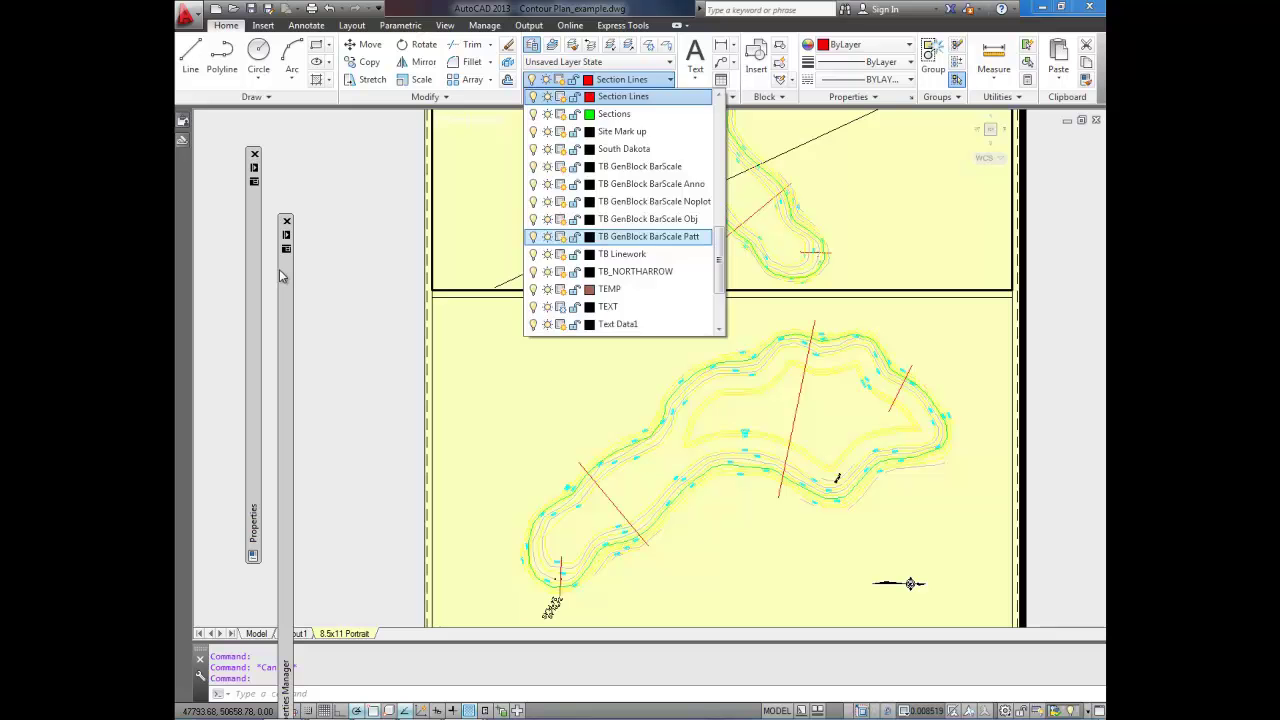
left_click(311, 266)
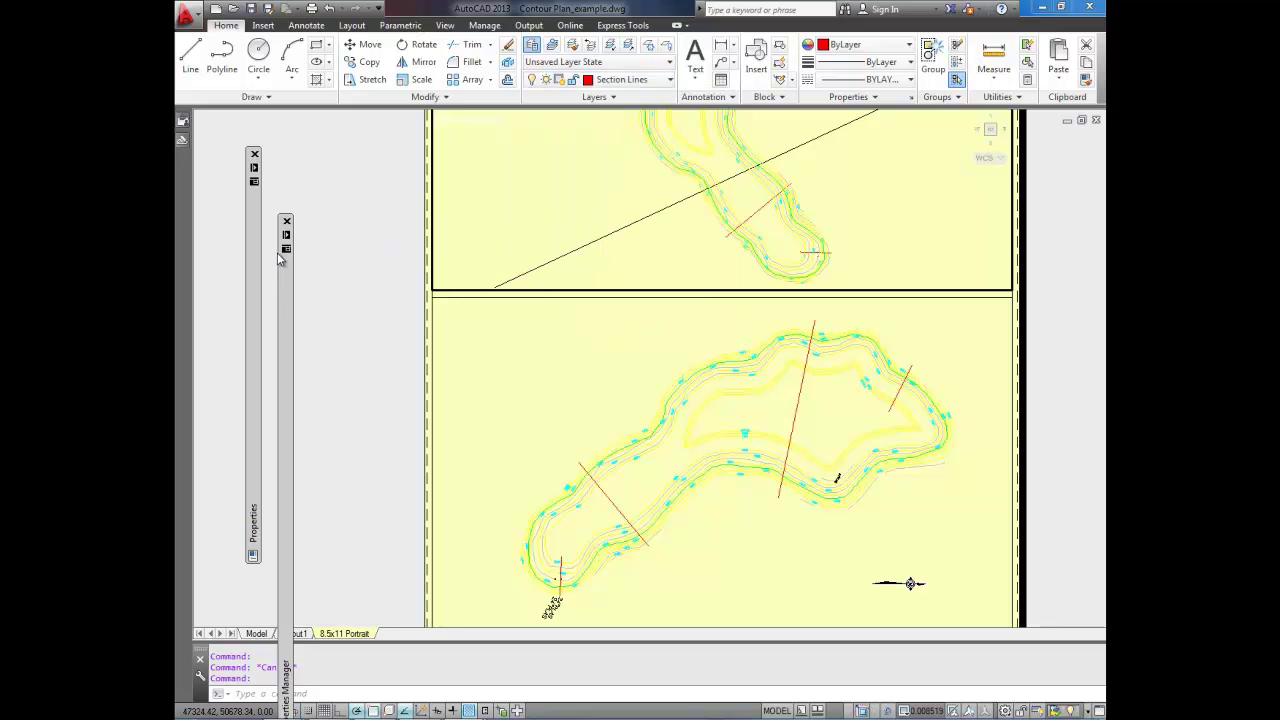
mouse_move(287, 270)
left_click_drag(287, 270, 600, 360)
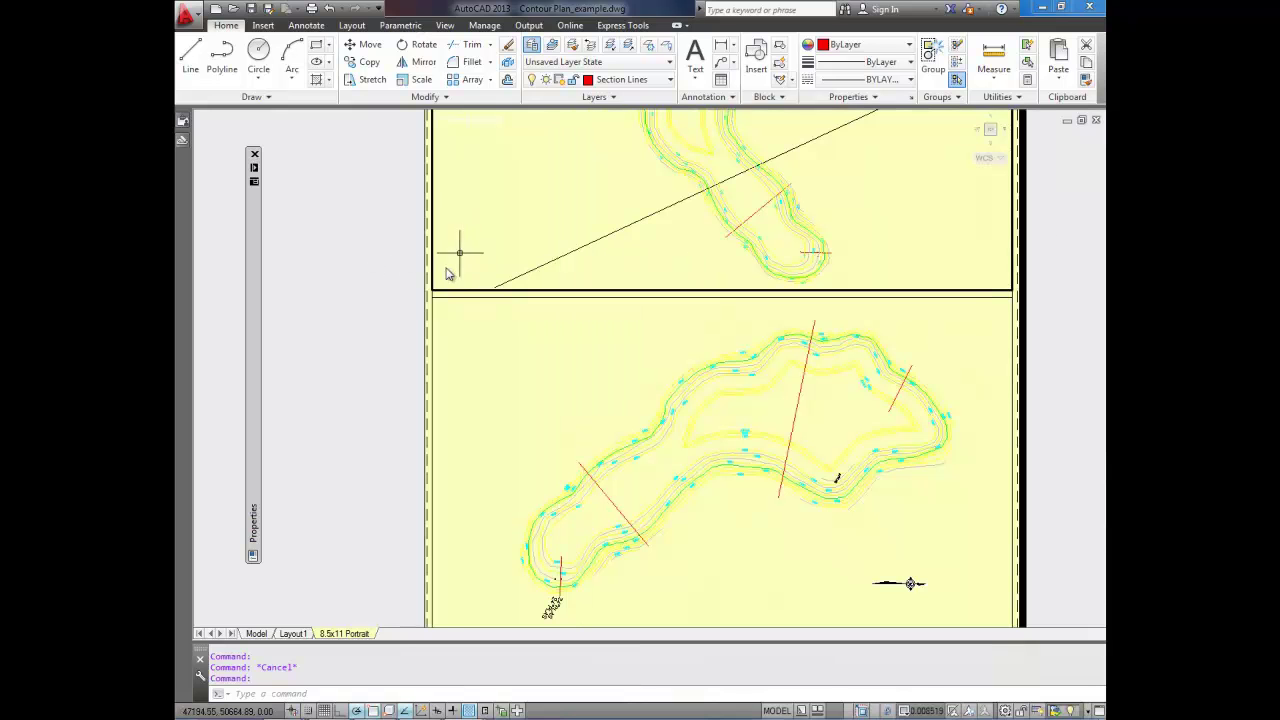
- Return to paper space and compare the upper viewport, without contour labels, against the labelled lower viewport
double_click(355, 302)
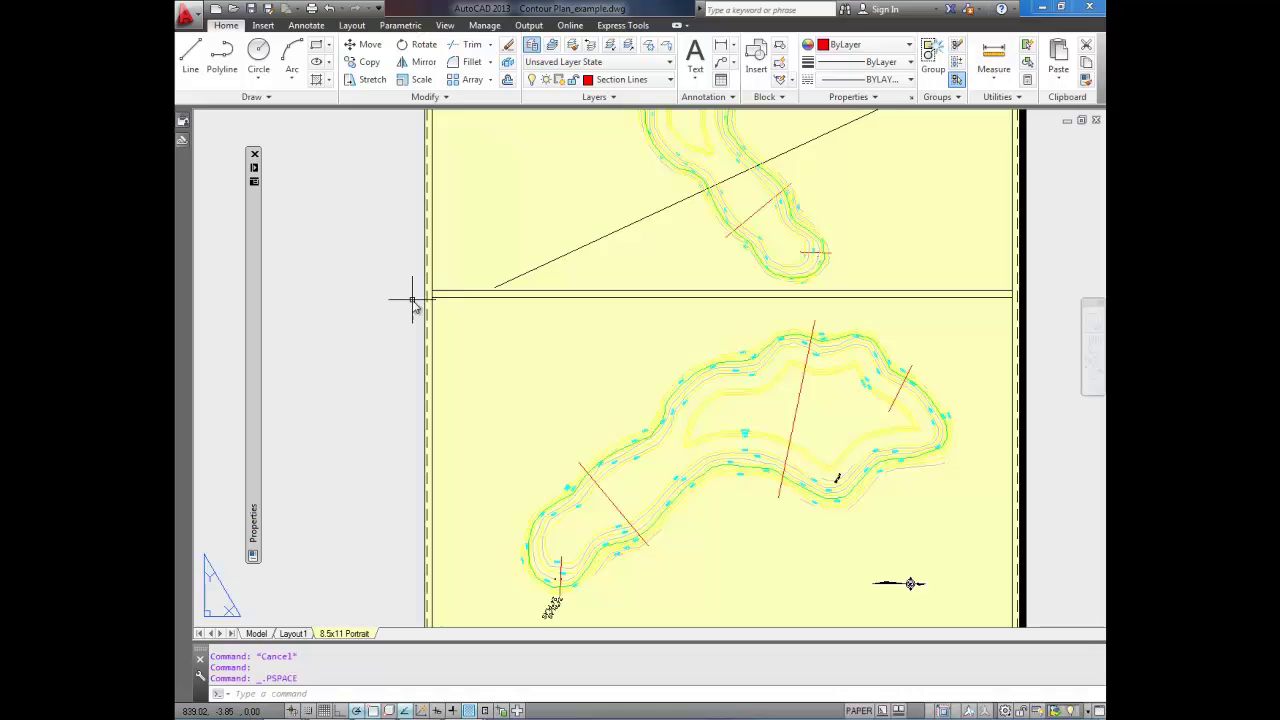
scroll(412, 300, "down", 3)
scroll(477, 277, "down", 2)
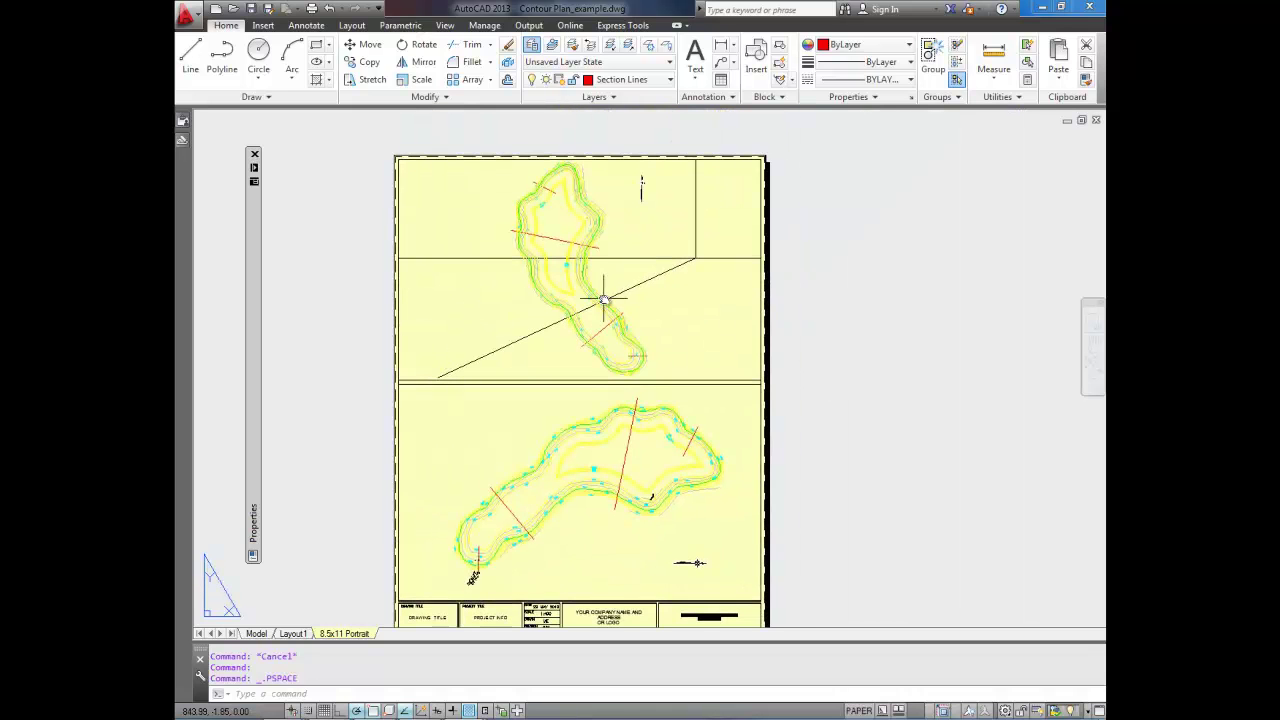
middle_click_drag(606, 297, 638, 318)
middle_click_drag(609, 491, 658, 464)
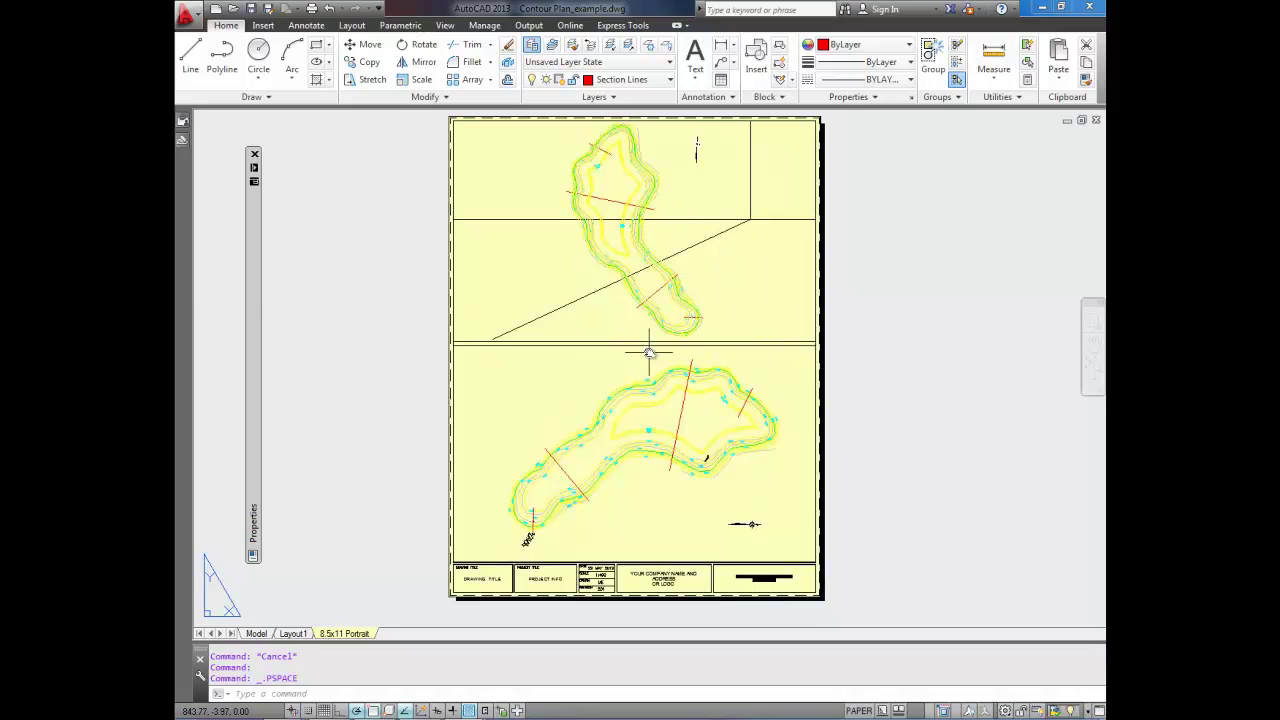
scroll(644, 377, "up", 3)
scroll(644, 377, "down", 4)
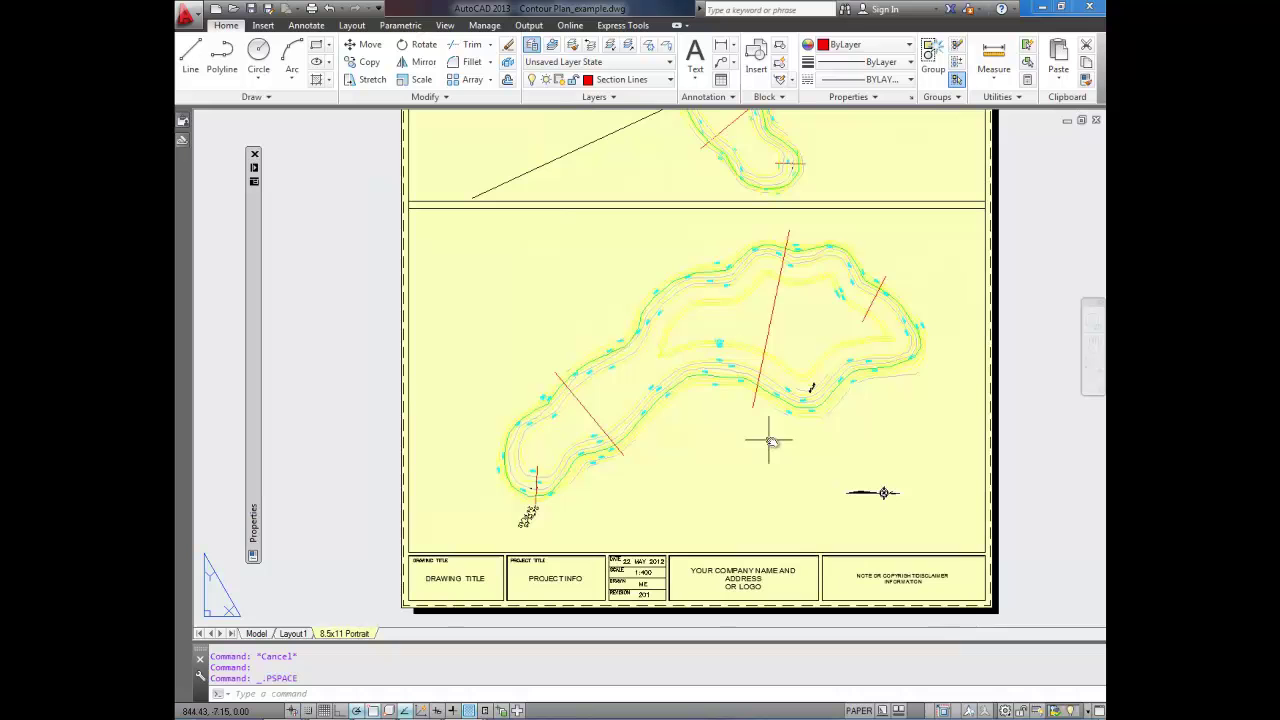
middle_click_drag(703, 286, 851, 403)
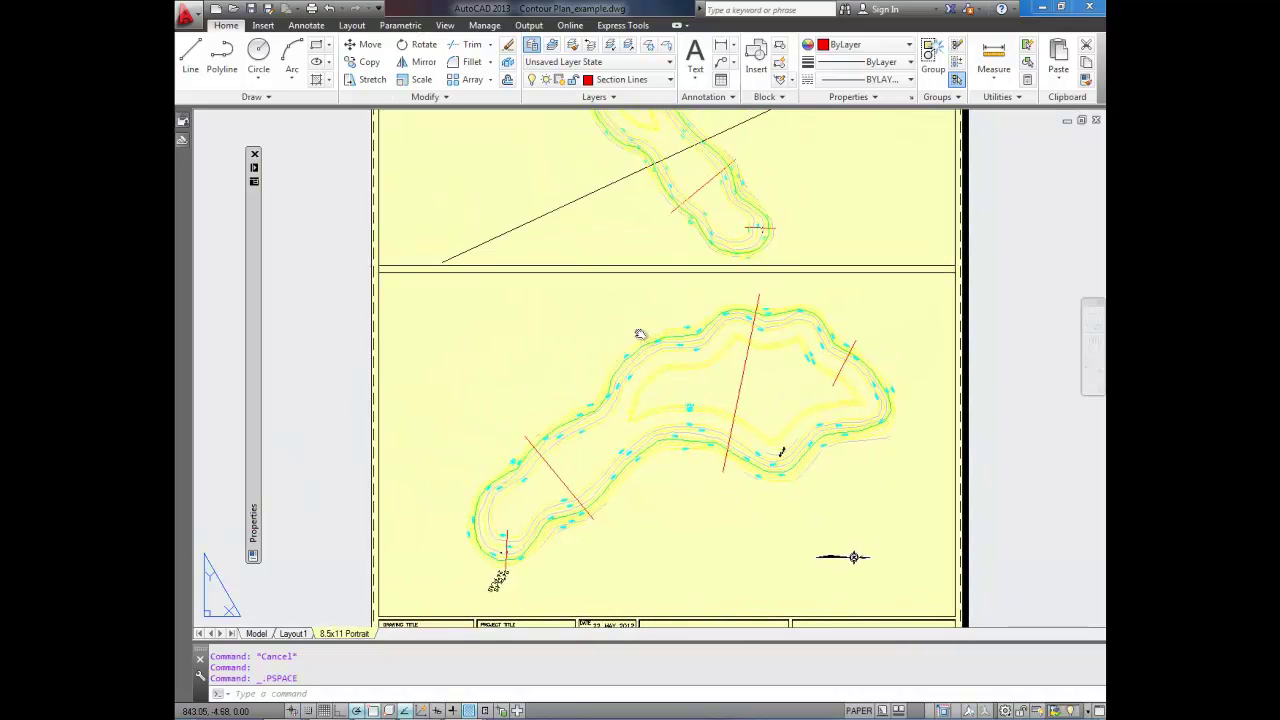
middle_click_drag(640, 334, 637, 316)
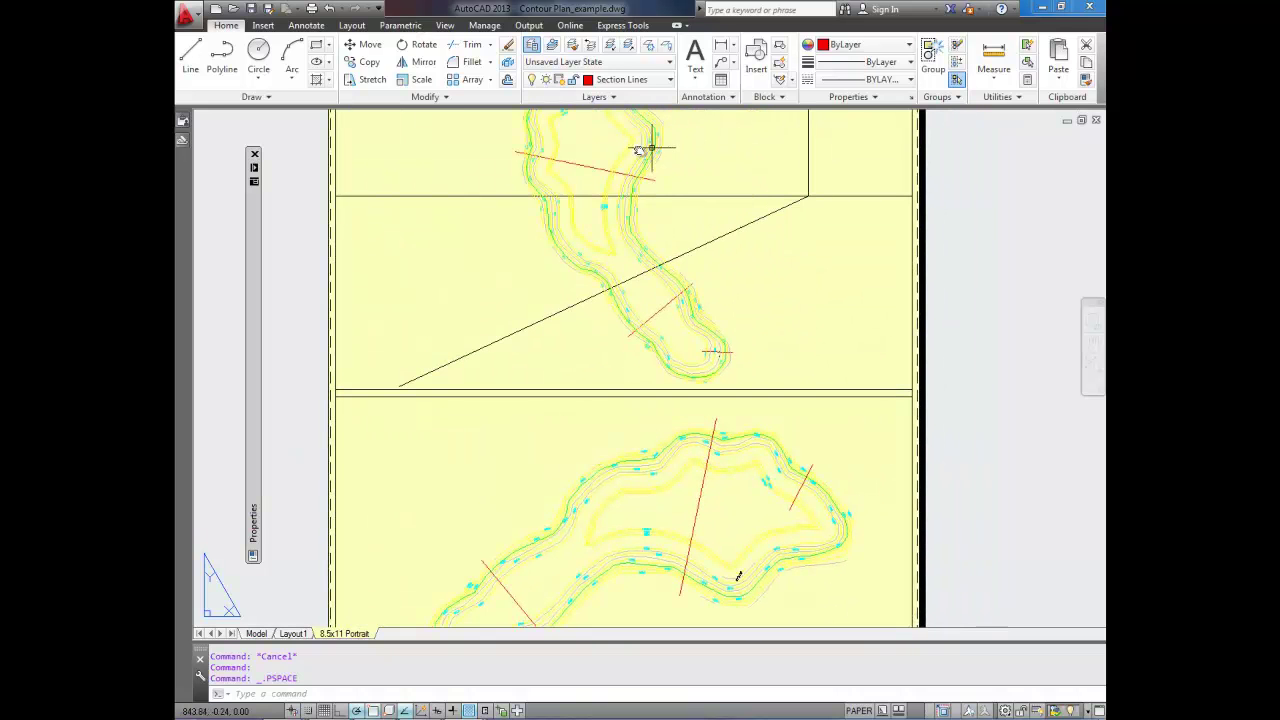